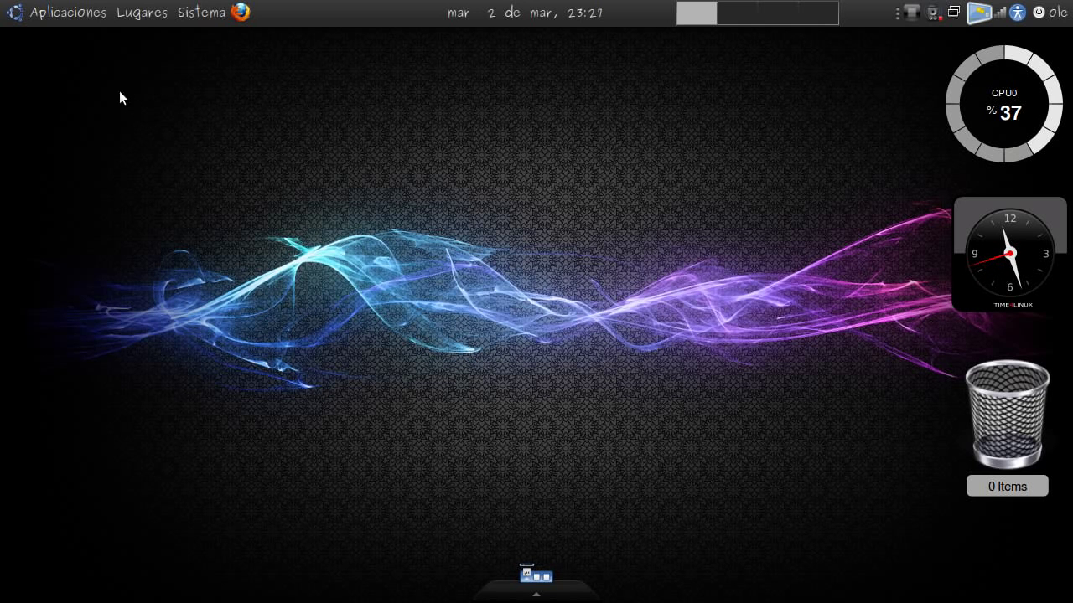
Search the Ubuntu Software Centre for oggconvert, review the OggConvert details page, and close the software centre.
{"action": "left_click", "coordinate": [70, 12]}
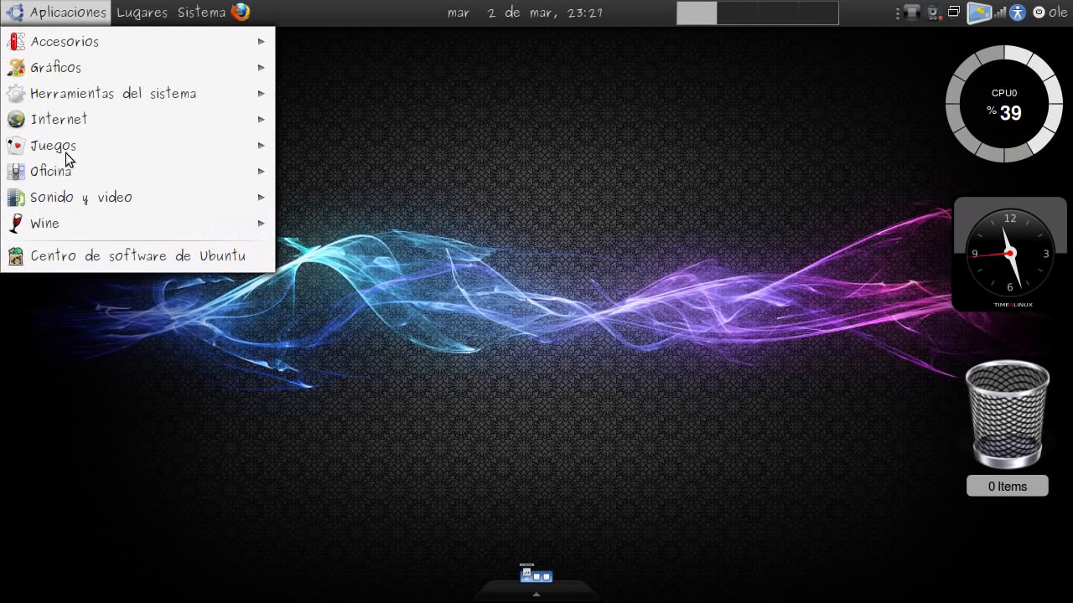
{"action": "left_click", "coordinate": [96, 256]}
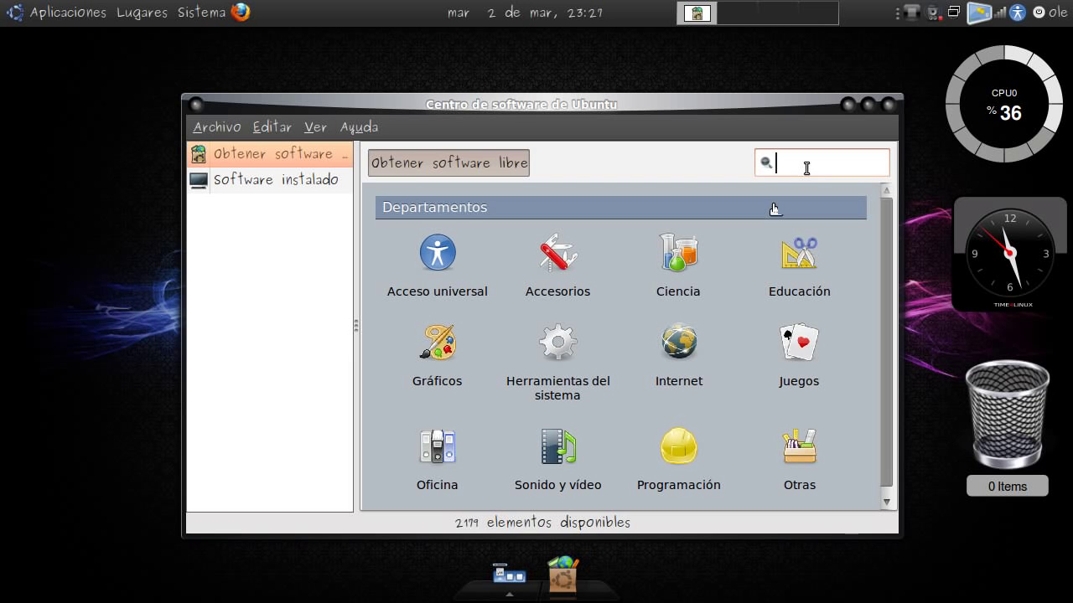
{"action": "type", "text": "ogg"}
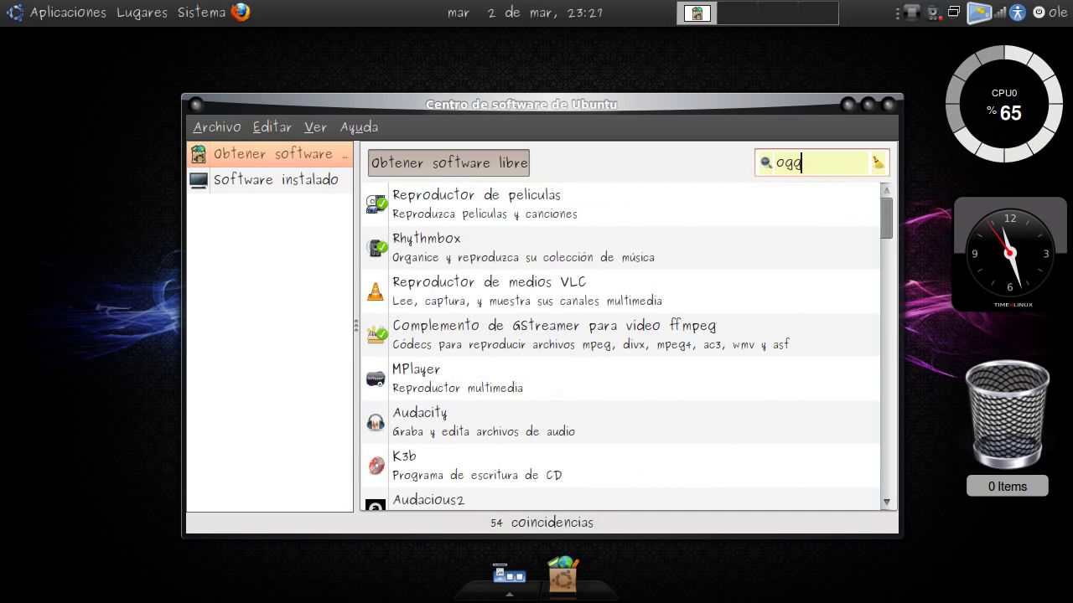
{"action": "type", "text": "convert"}
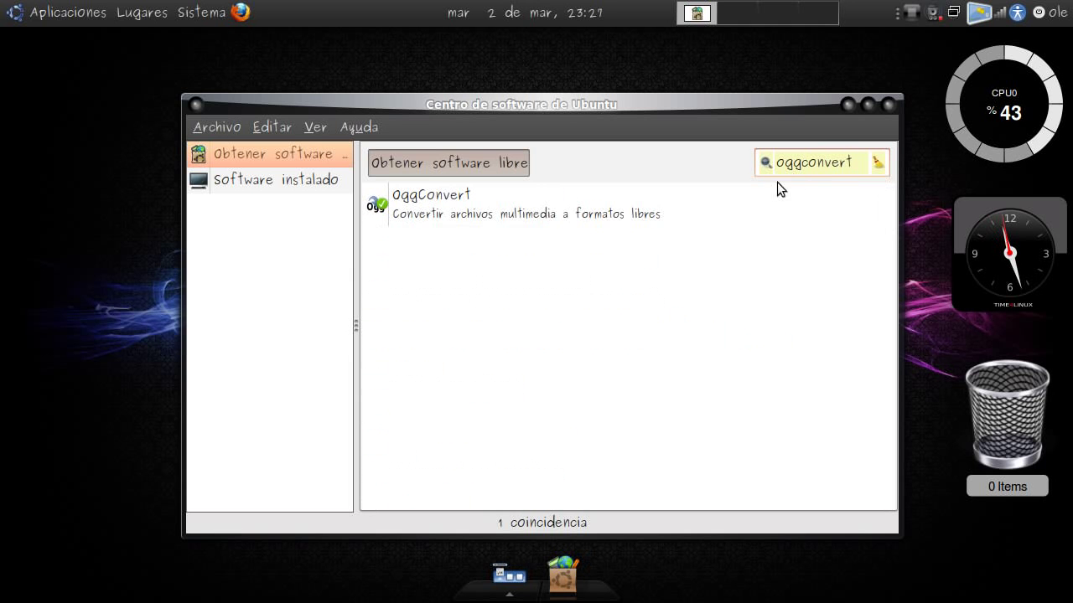
{"action": "double_click", "coordinate": [626, 212]}
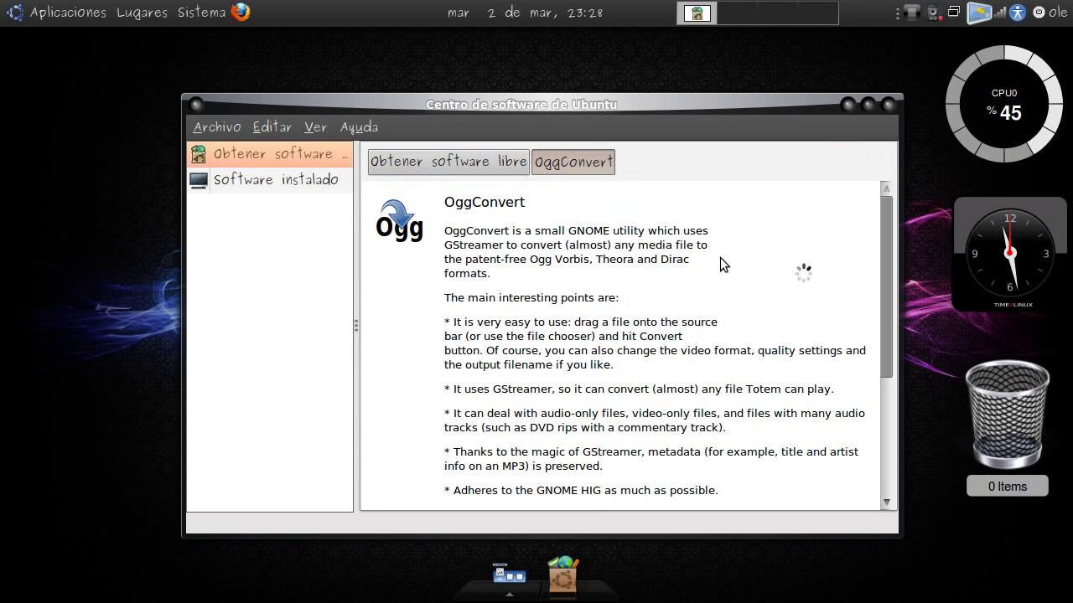
{"action": "scroll", "coordinate": [719, 215], "scroll_direction": "down", "scroll_amount": 1}
{"action": "scroll", "coordinate": [719, 215], "scroll_direction": "down", "scroll_amount": 5}
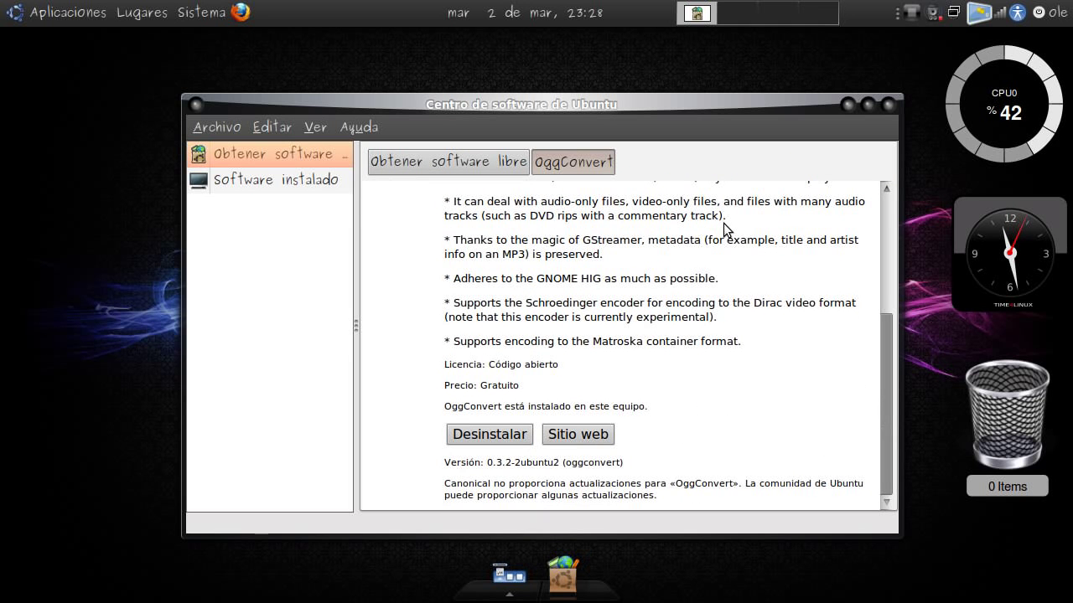
{"action": "left_click", "coordinate": [889, 112]}
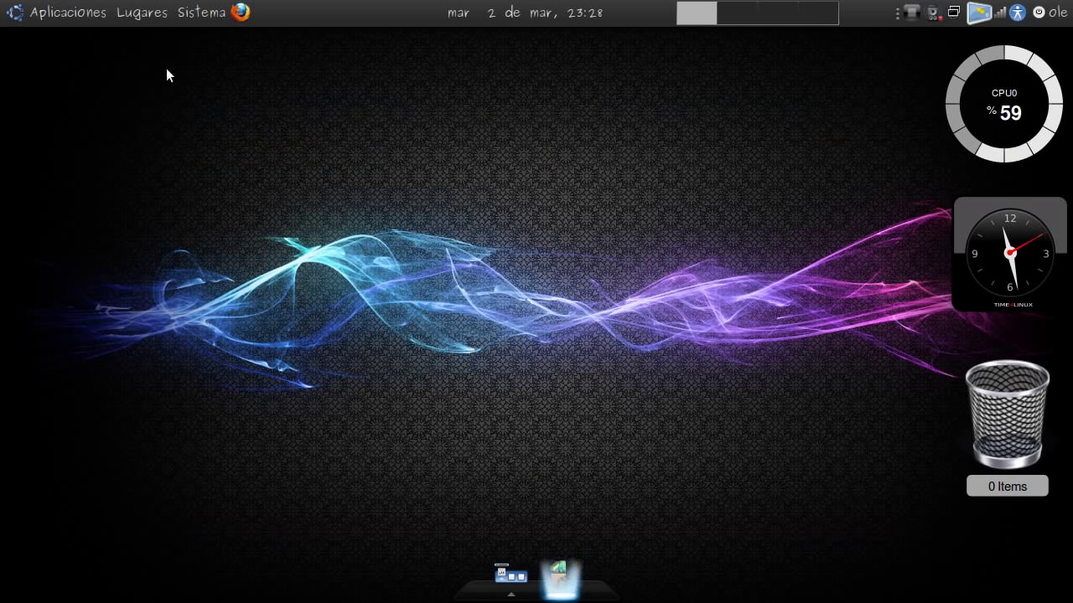
Launch OggConvert and move its window to the middle of the desktop.
{"action": "left_click", "coordinate": [71, 19]}
{"action": "mouse_move", "coordinate": [85, 197]}
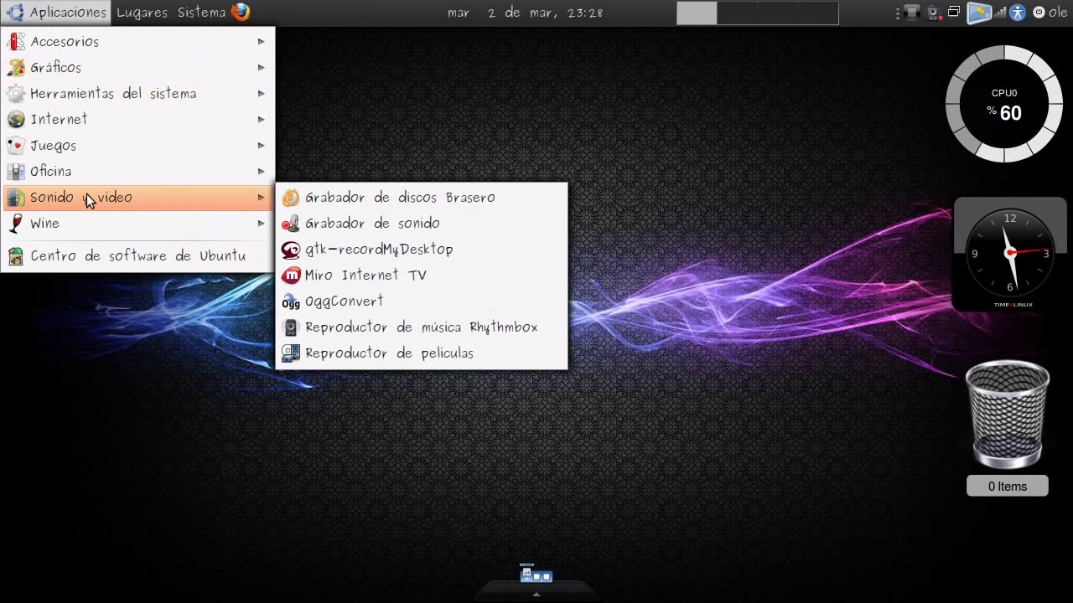
{"action": "left_click", "coordinate": [345, 301]}
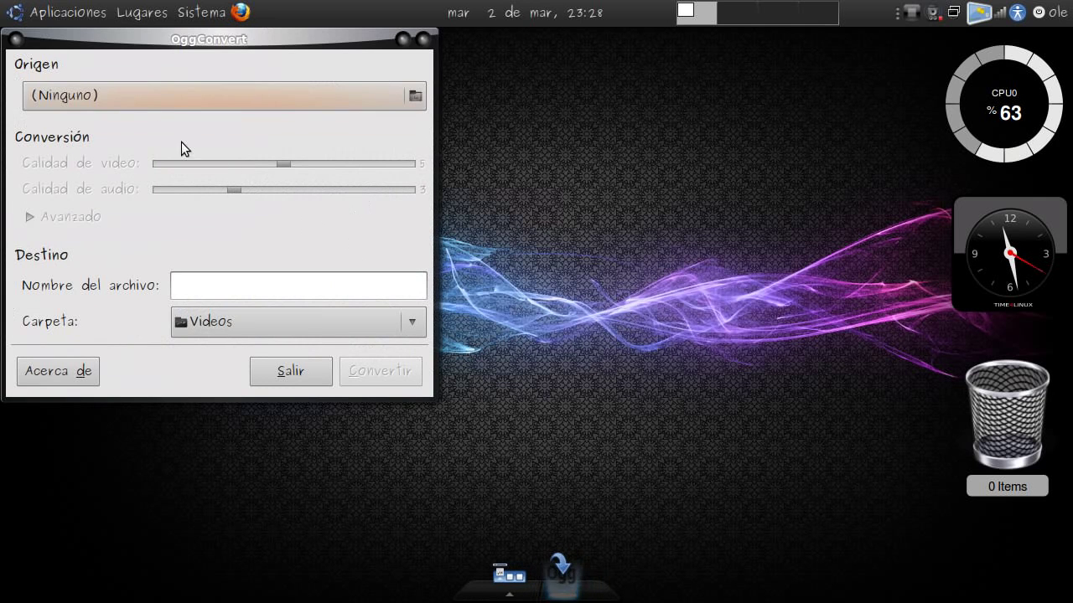
{"action": "left_click_drag", "start_coordinate": [171, 40], "coordinate": [458, 141]}
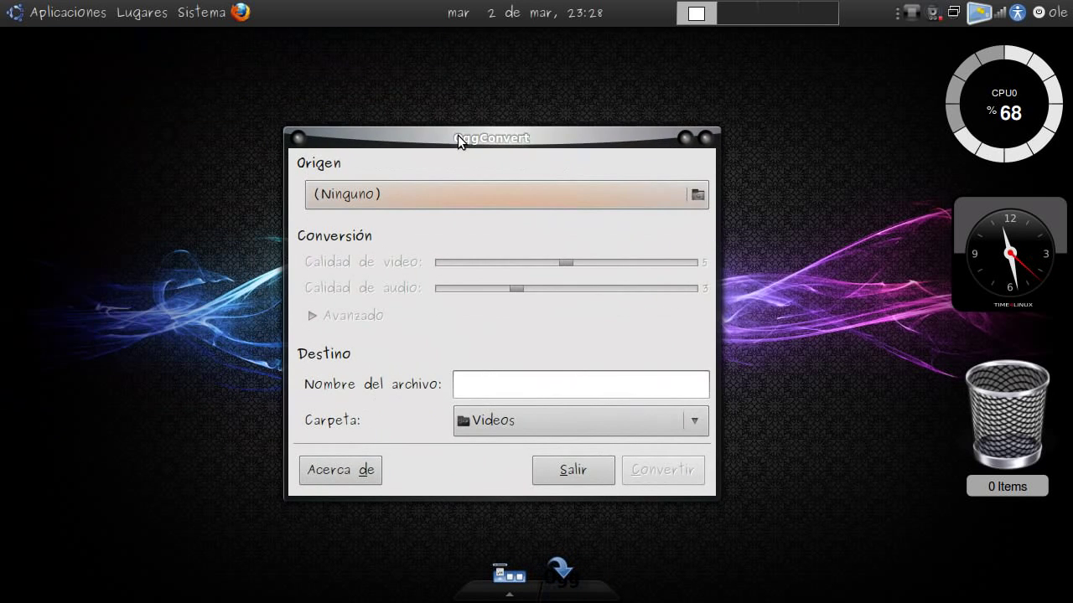
Choose jun_mayuzumi_-_black_room.mp3 from the Música folder as the source file for the conversion.
{"action": "left_click", "coordinate": [429, 196]}
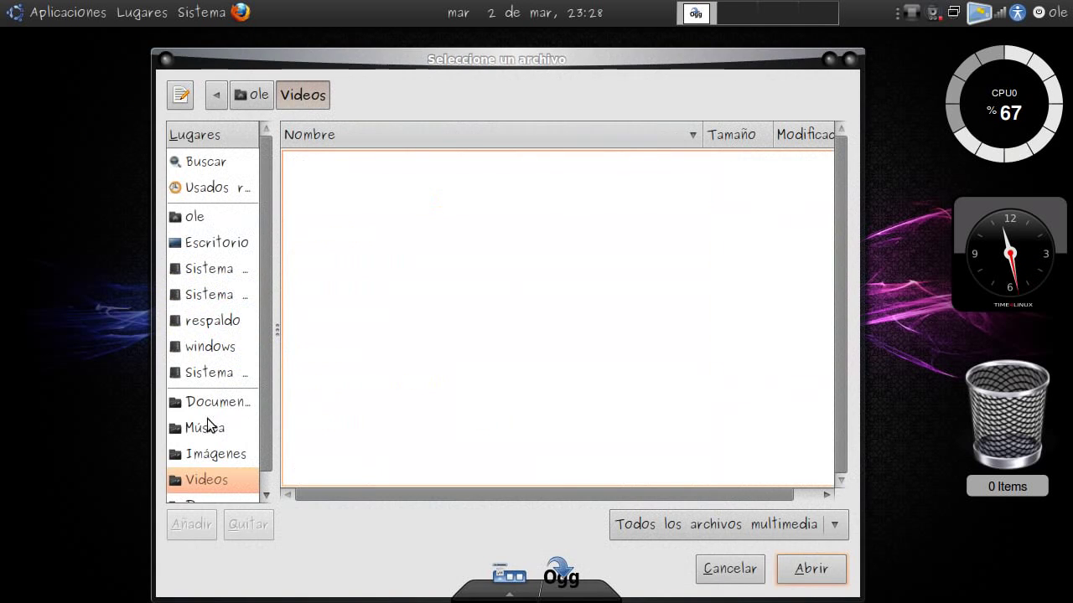
{"action": "left_click", "coordinate": [209, 428]}
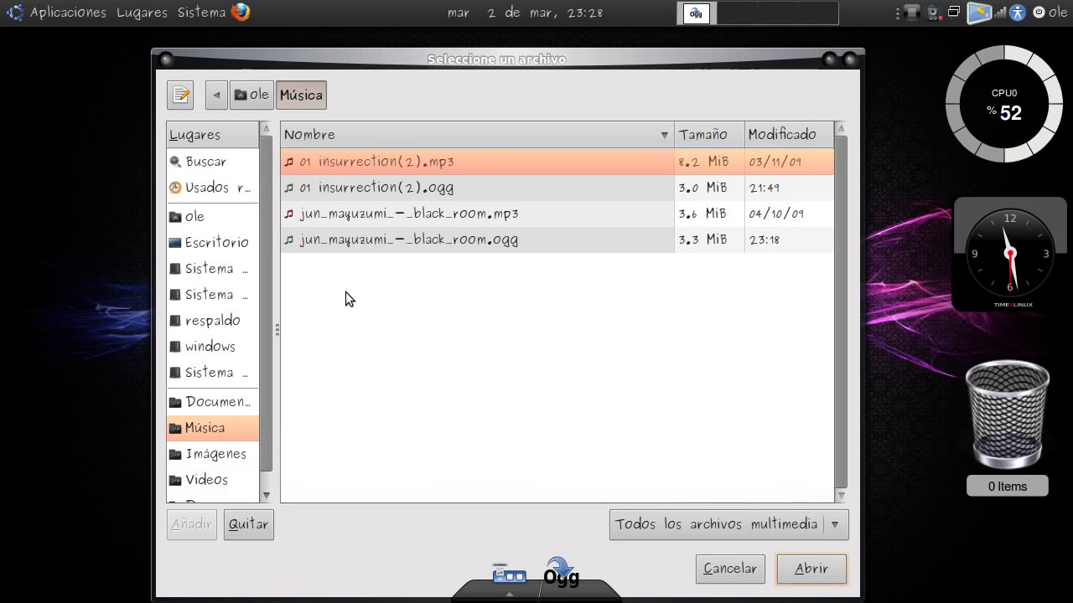
{"action": "double_click", "coordinate": [366, 214]}
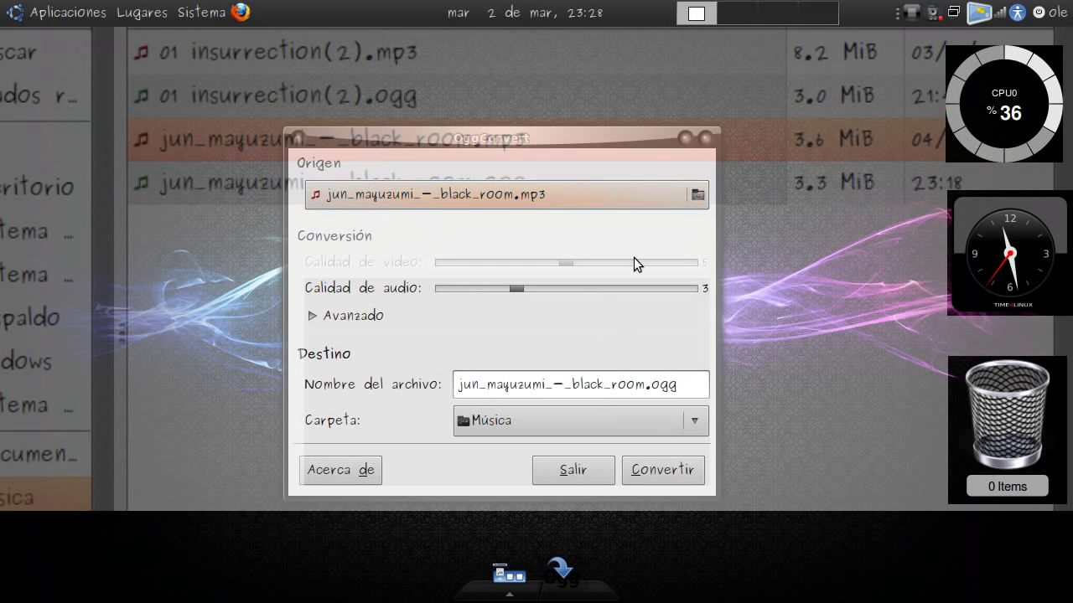
Convert the song to Ogg, replacing the existing jun_mayuzumi_-_black_room.ogg, and move the progress window higher on the desktop.
{"action": "left_click", "coordinate": [674, 470]}
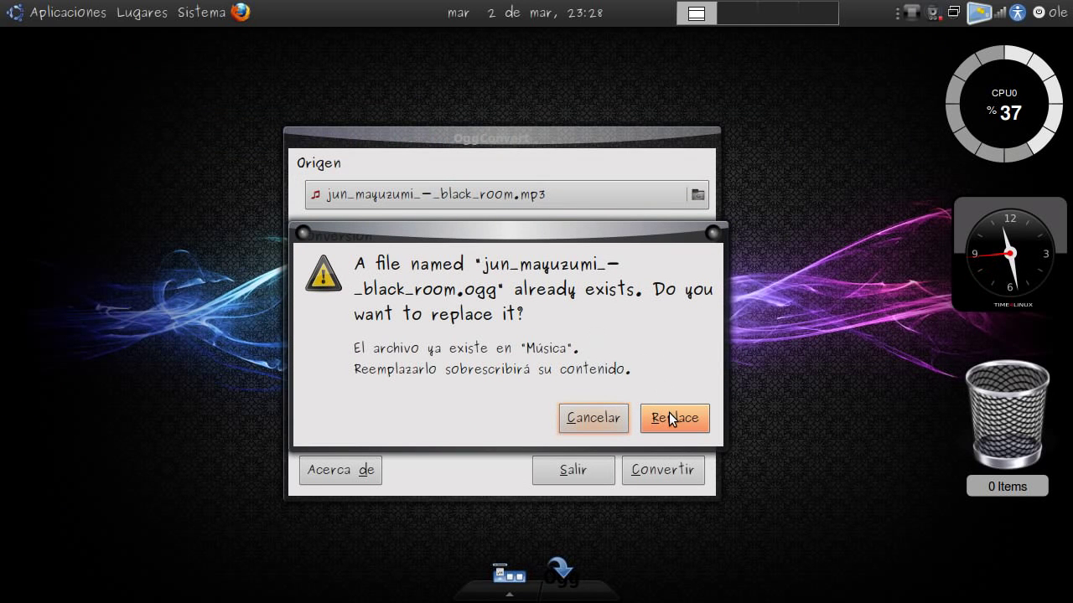
{"action": "left_click", "coordinate": [670, 418]}
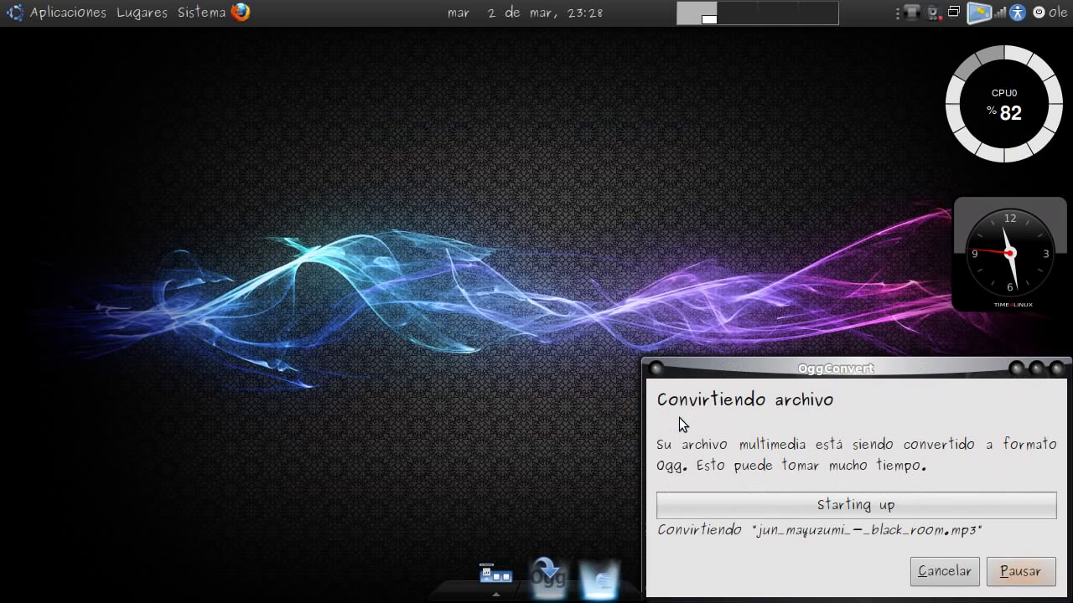
{"action": "left_click_drag", "start_coordinate": [743, 375], "coordinate": [633, 143]}
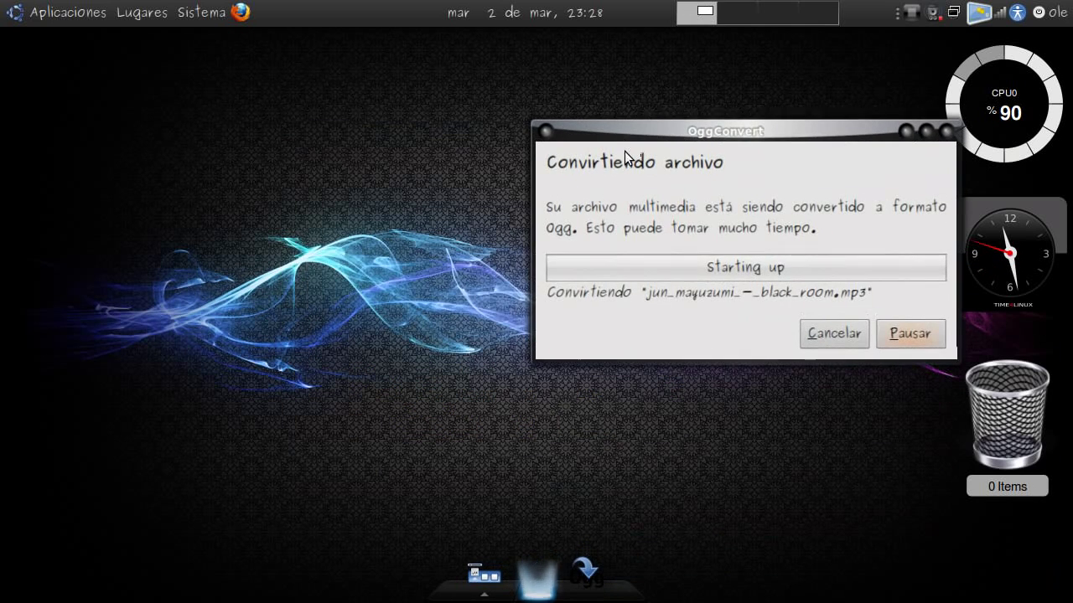
{"action": "left_click_drag", "start_coordinate": [700, 142], "coordinate": [688, 123]}
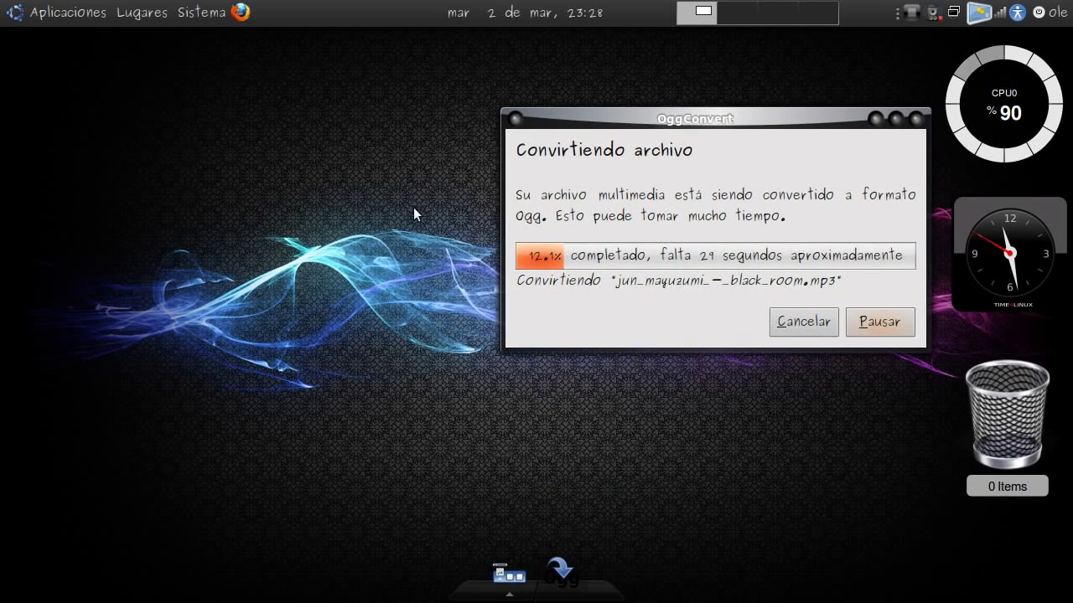
Open a Terminal and arrange it side by side with the conversion progress window.
{"action": "left_click", "coordinate": [79, 14]}
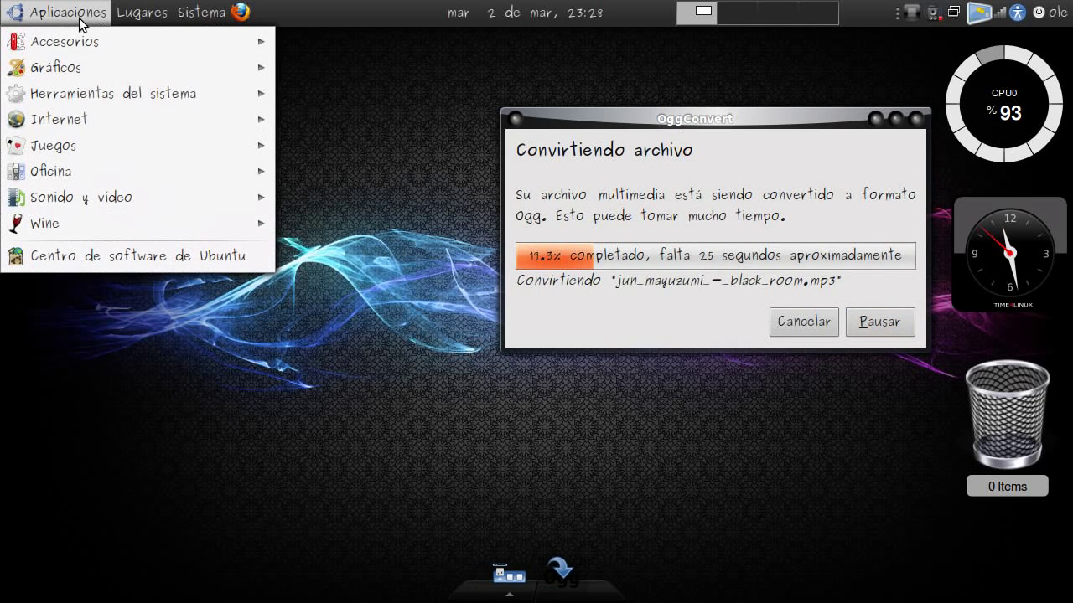
{"action": "mouse_move", "coordinate": [78, 45]}
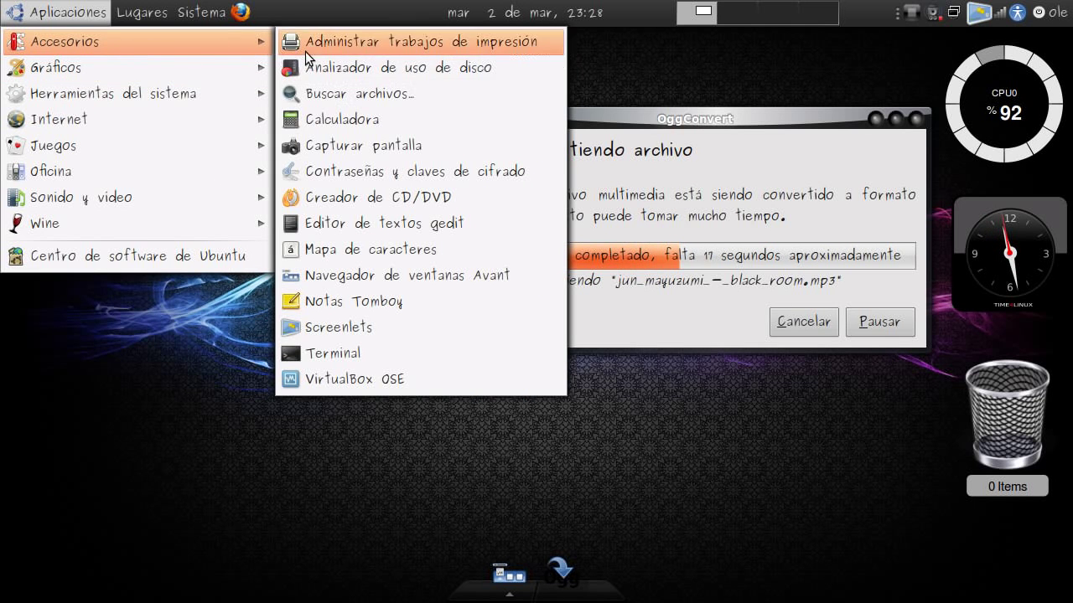
{"action": "left_click", "coordinate": [348, 357]}
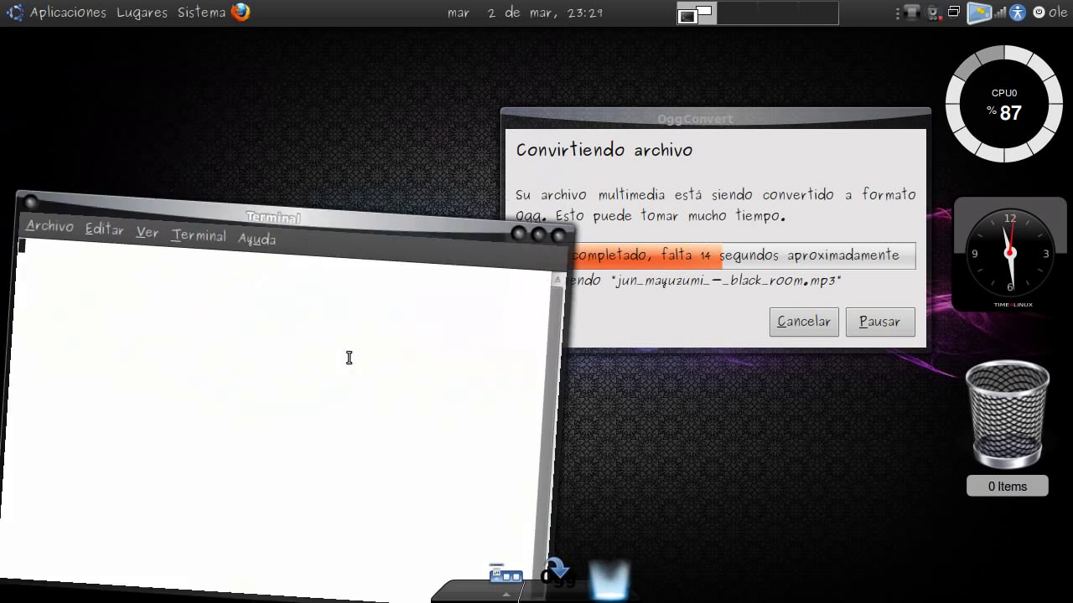
{"action": "left_click_drag", "start_coordinate": [332, 214], "coordinate": [342, 137]}
{"action": "left_click_drag", "start_coordinate": [642, 116], "coordinate": [717, 148]}
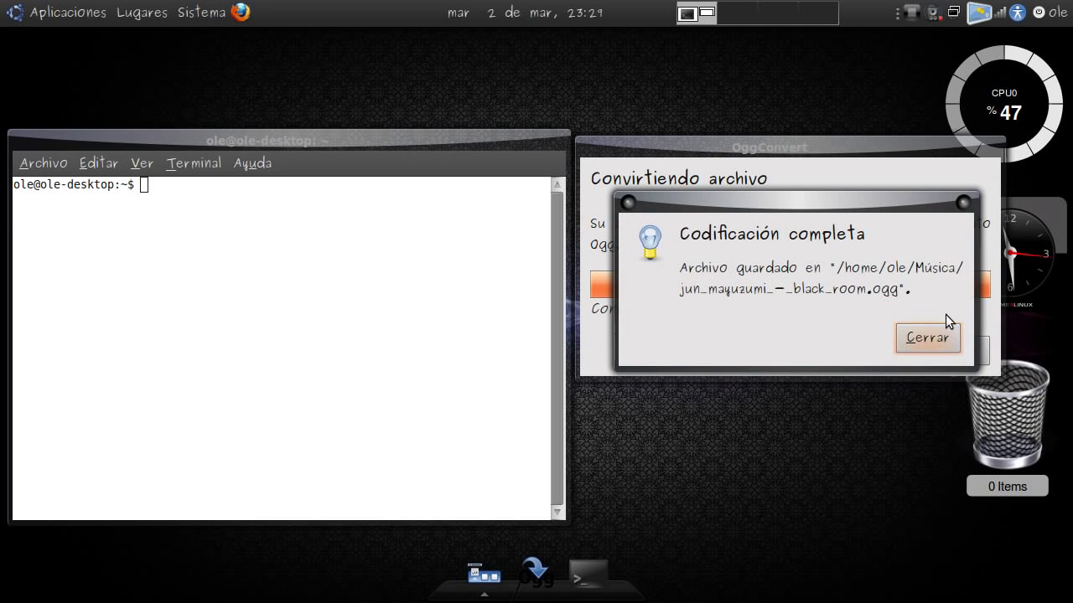
Dismiss the conversion notice, close OggConvert, and move the Terminal window to the middle of the desktop.
{"action": "left_click", "coordinate": [942, 336]}
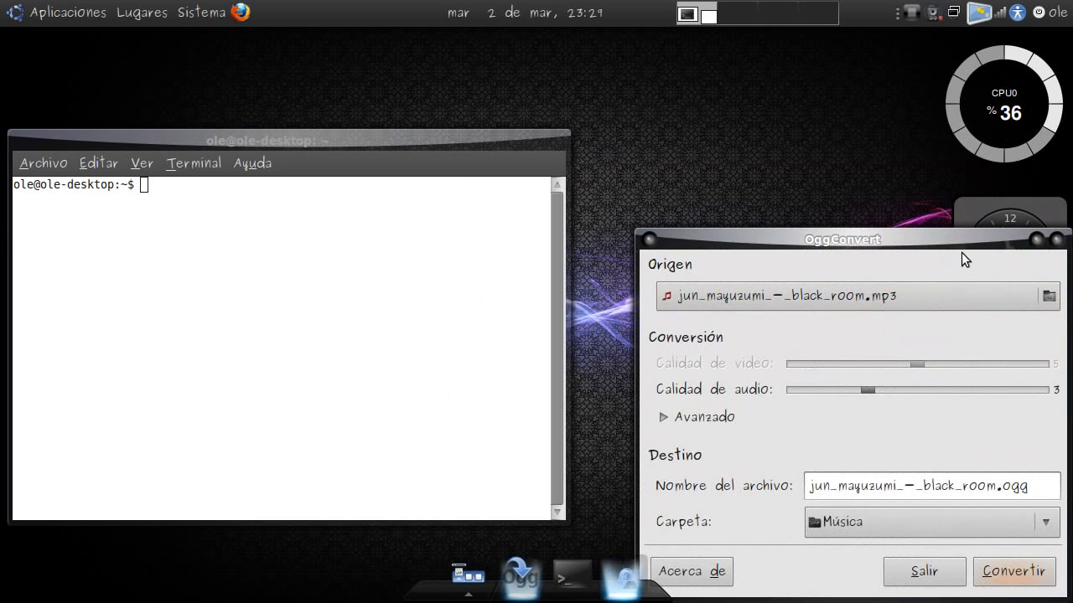
{"action": "left_click", "coordinate": [1056, 240]}
{"action": "left_click_drag", "start_coordinate": [428, 138], "coordinate": [642, 144]}
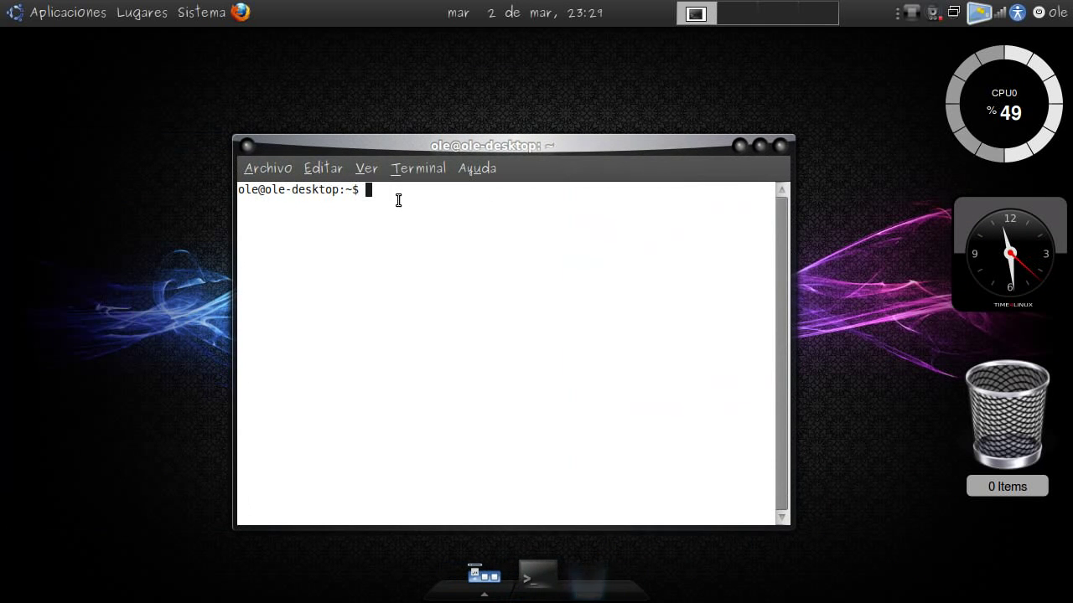
Run sudo nautilus in the Terminal to open the file browser with root privileges.
{"action": "type", "text": "sudo"}
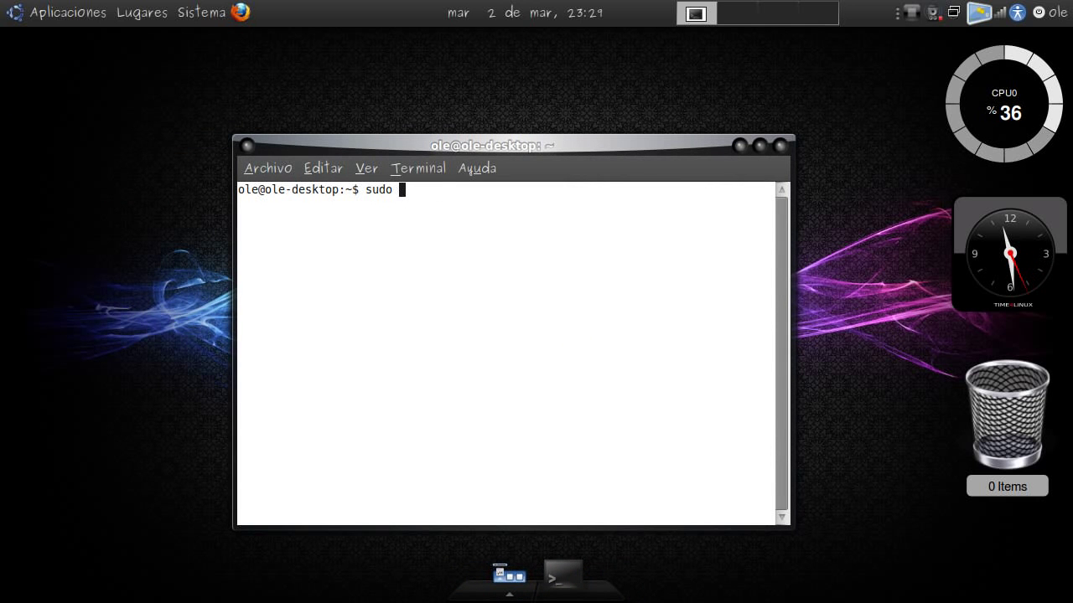
{"action": "type", "text": " nautilus"}
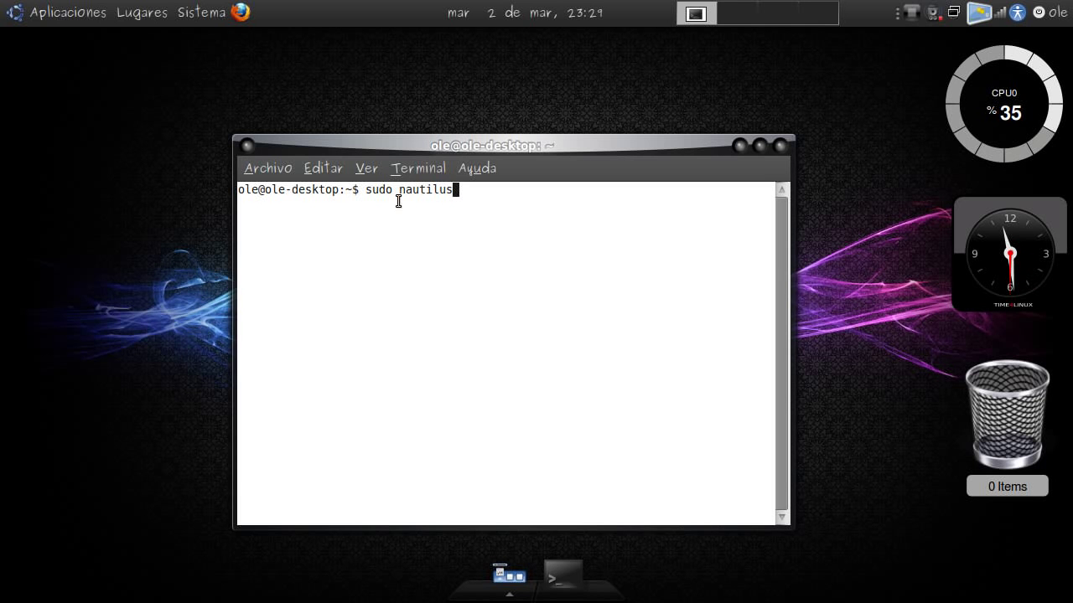
{"action": "left_click_drag", "start_coordinate": [470, 190], "coordinate": [363, 179]}
{"action": "key", "text": "Return"}
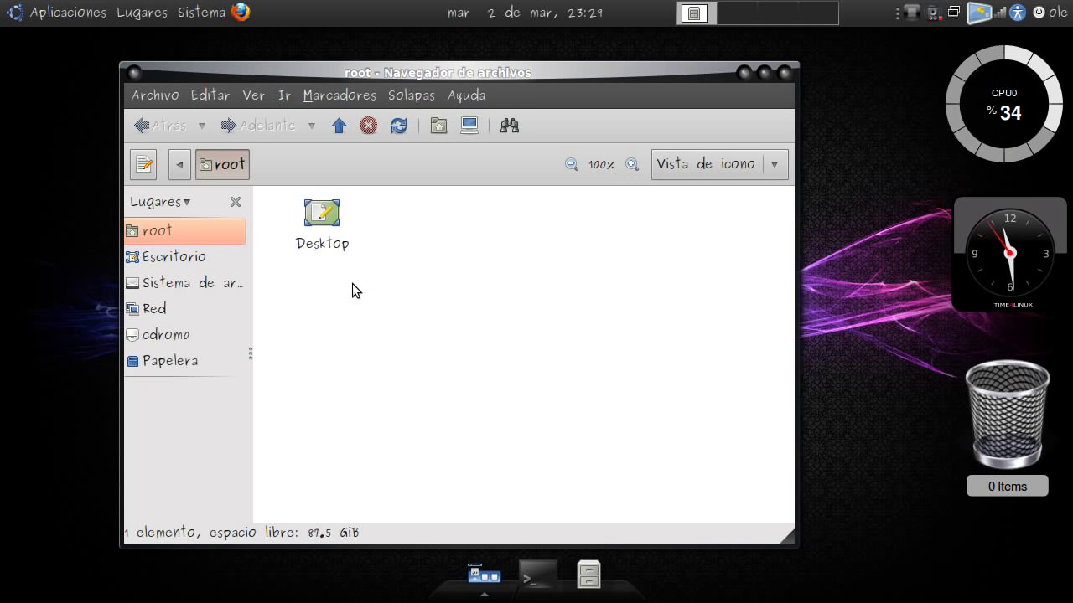
Browse from the file system root through home and the user's personal folder into the Música folder.
{"action": "left_click", "coordinate": [190, 284]}
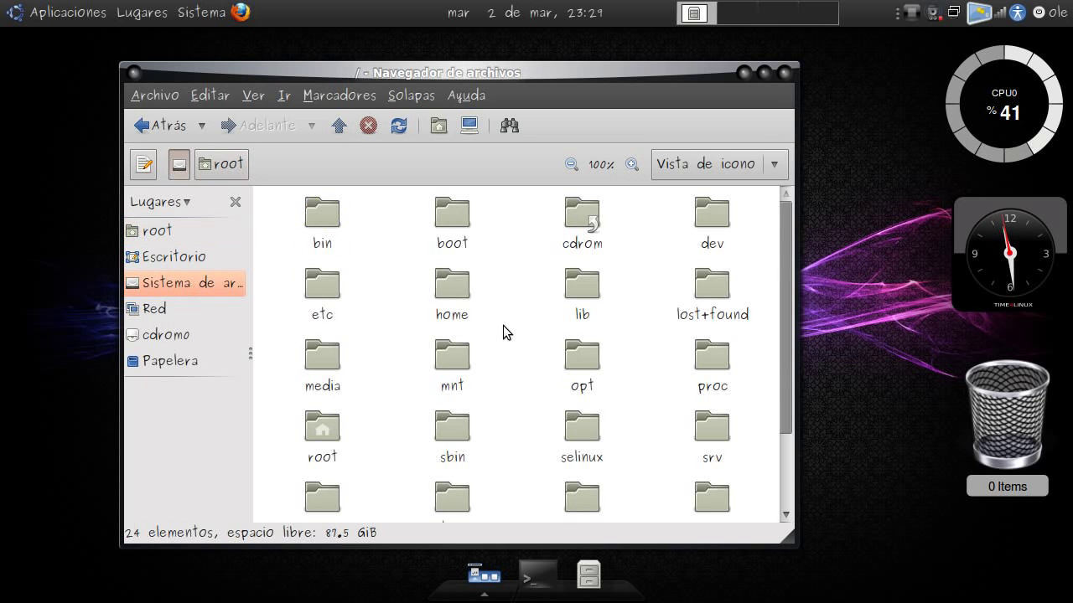
{"action": "scroll", "coordinate": [519, 333], "scroll_direction": "down", "scroll_amount": 2}
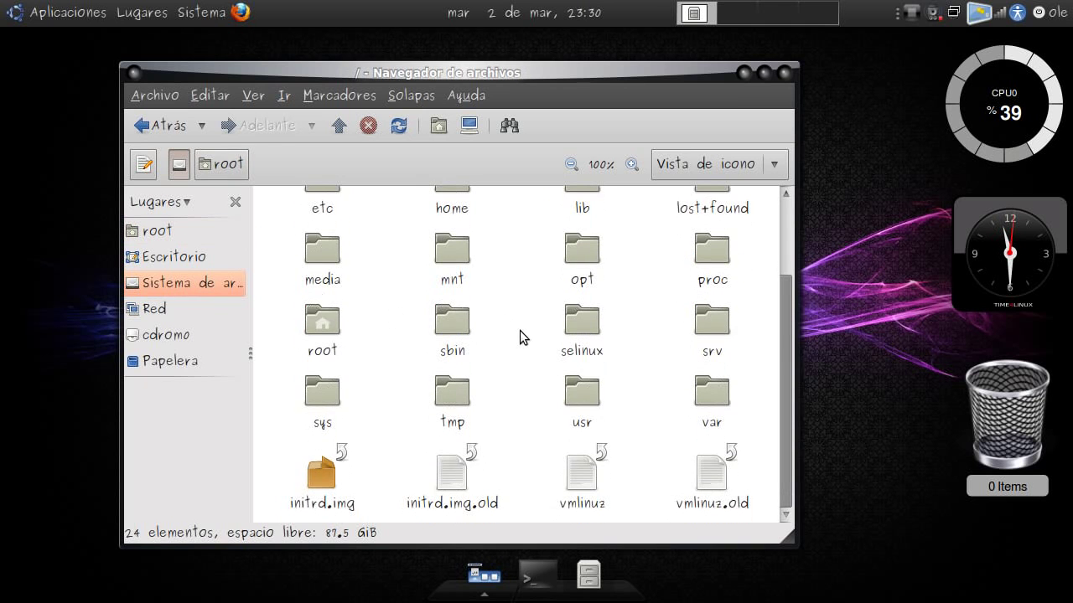
{"action": "scroll", "coordinate": [514, 327], "scroll_direction": "up", "scroll_amount": 1}
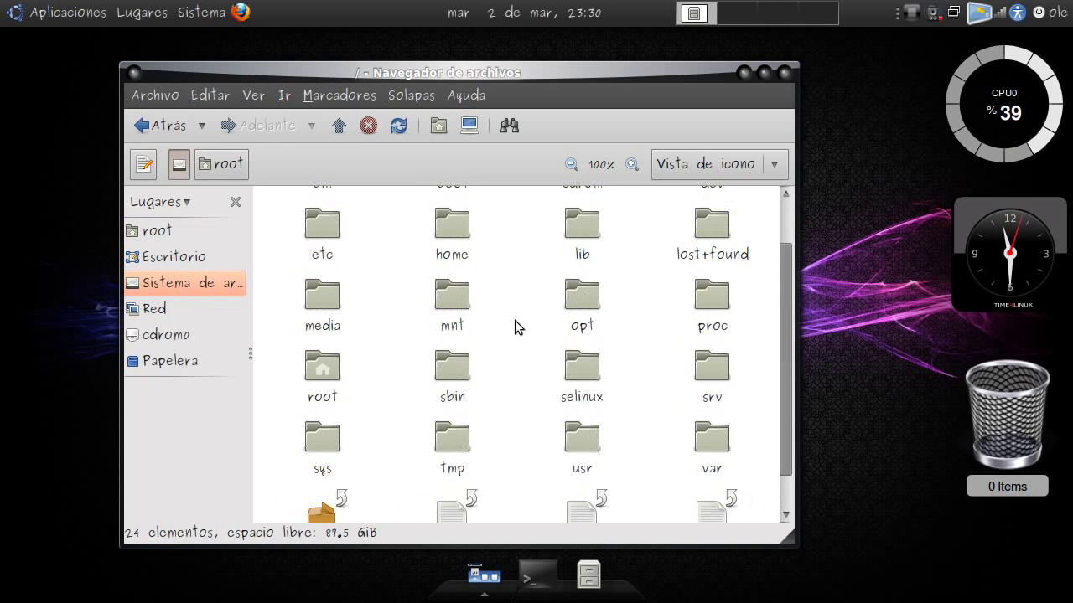
{"action": "double_click", "coordinate": [452, 223]}
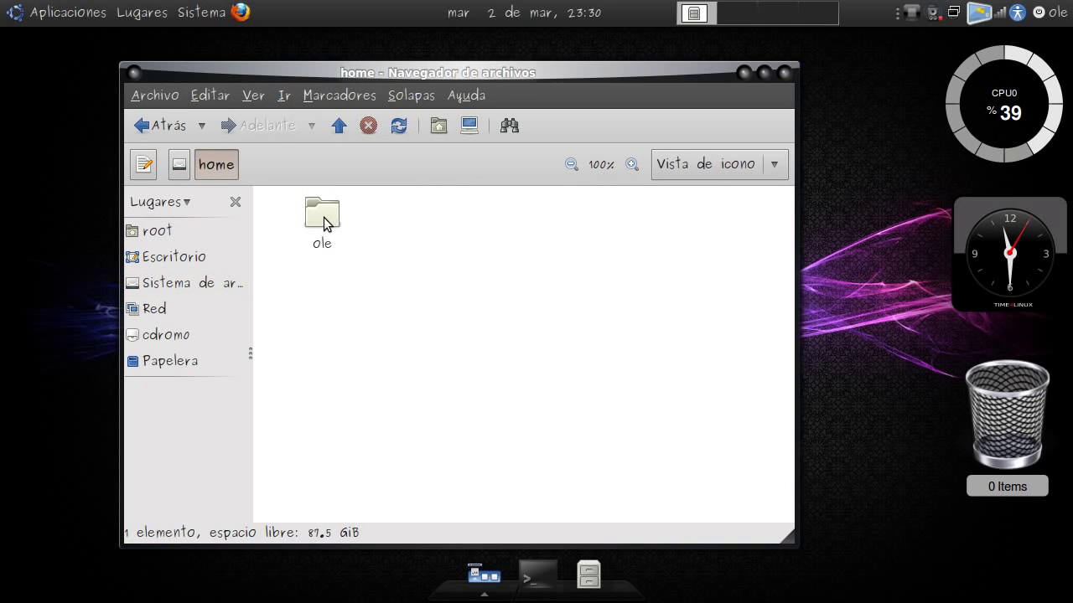
{"action": "double_click", "coordinate": [329, 217]}
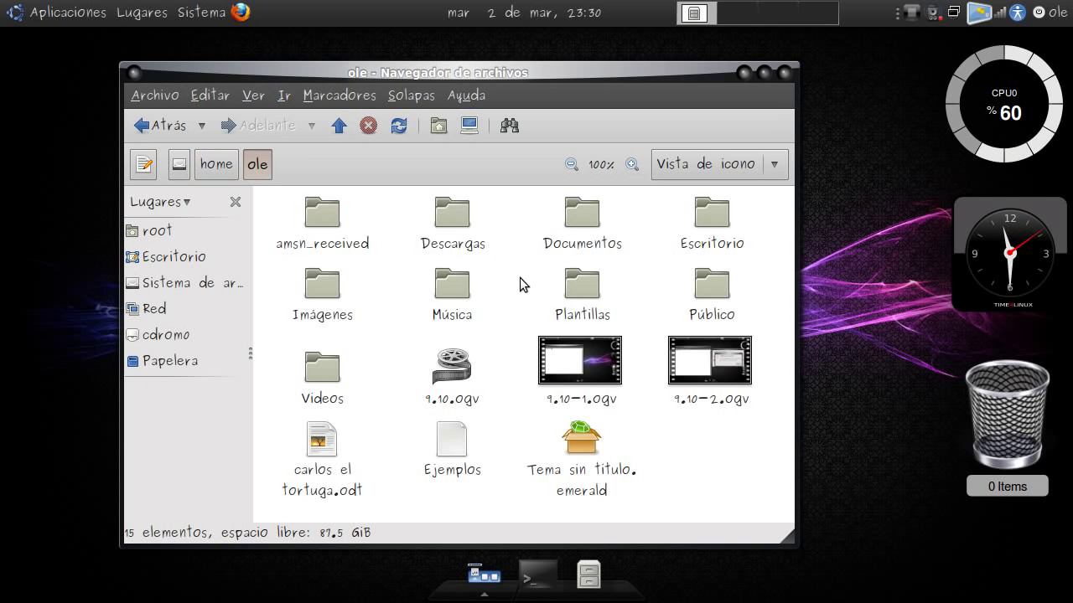
{"action": "double_click", "coordinate": [455, 286]}
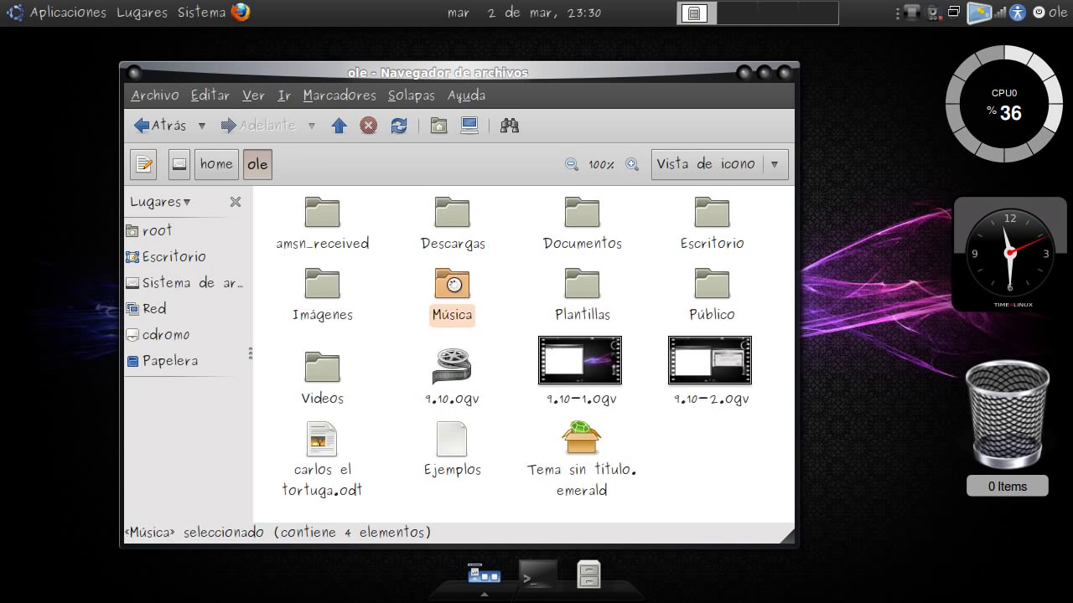
Copy the file jun_mayuzumi_-_black_room.ogg to the clipboard.
{"action": "left_click_drag", "start_coordinate": [754, 297], "coordinate": [684, 217]}
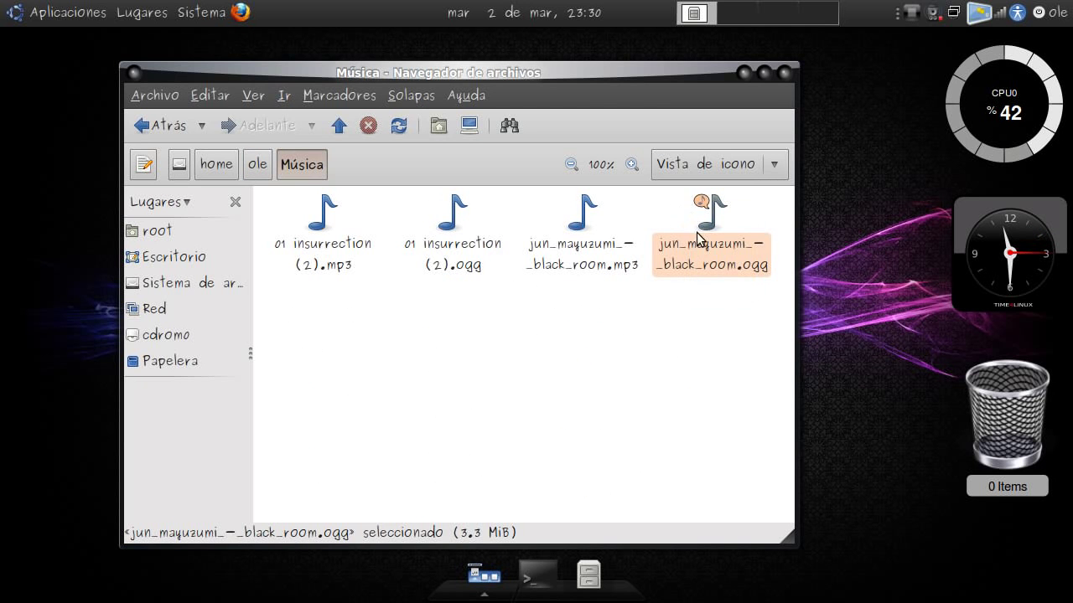
{"action": "right_click", "coordinate": [704, 248]}
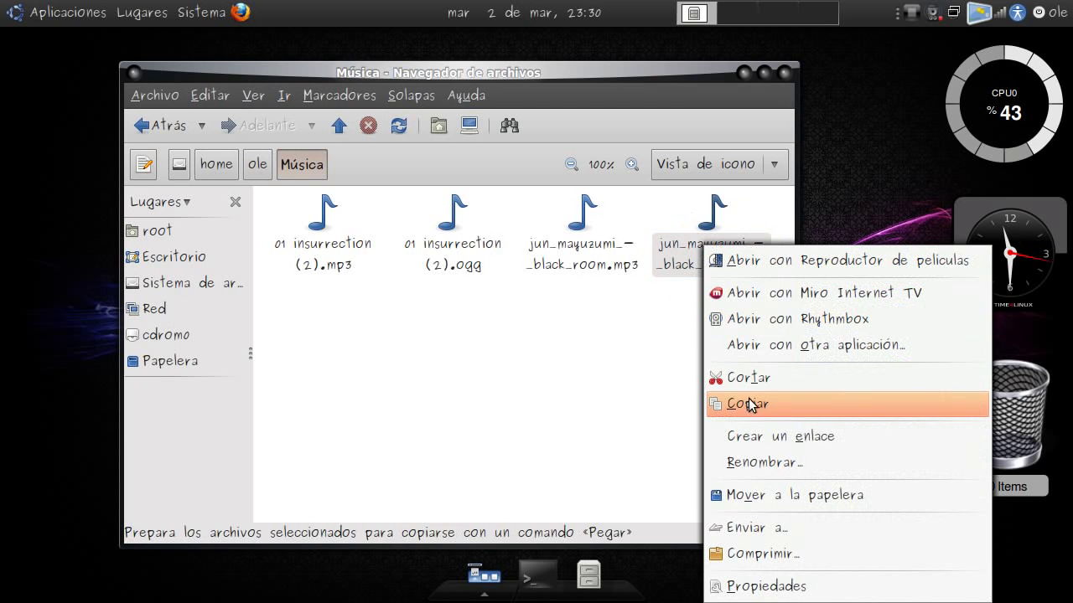
{"action": "left_click", "coordinate": [750, 406]}
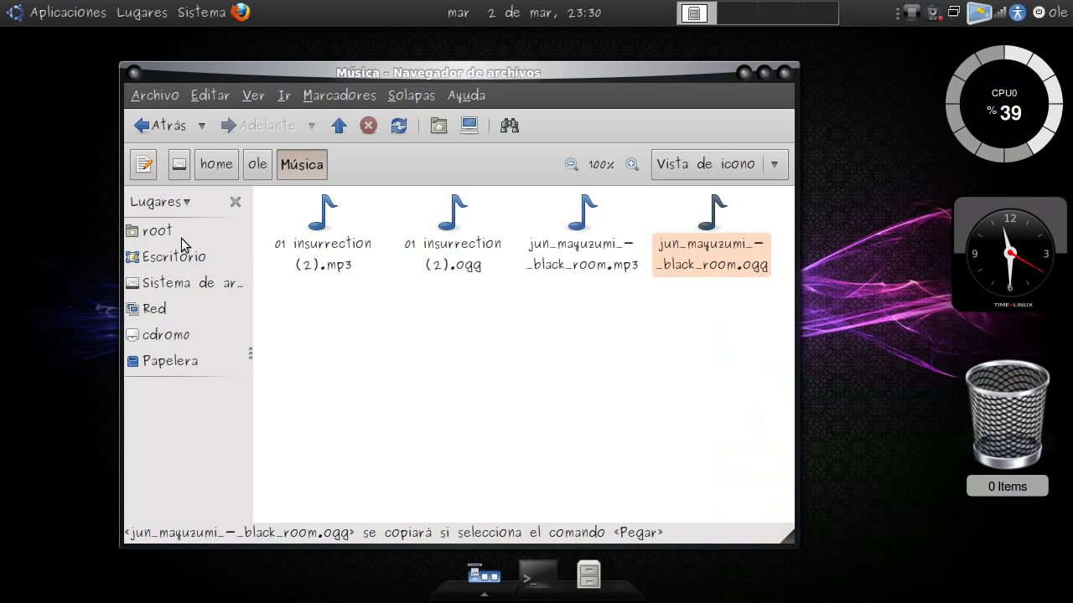
Browse from the file system root through the usr folder into the share folder.
{"action": "left_click", "coordinate": [179, 285]}
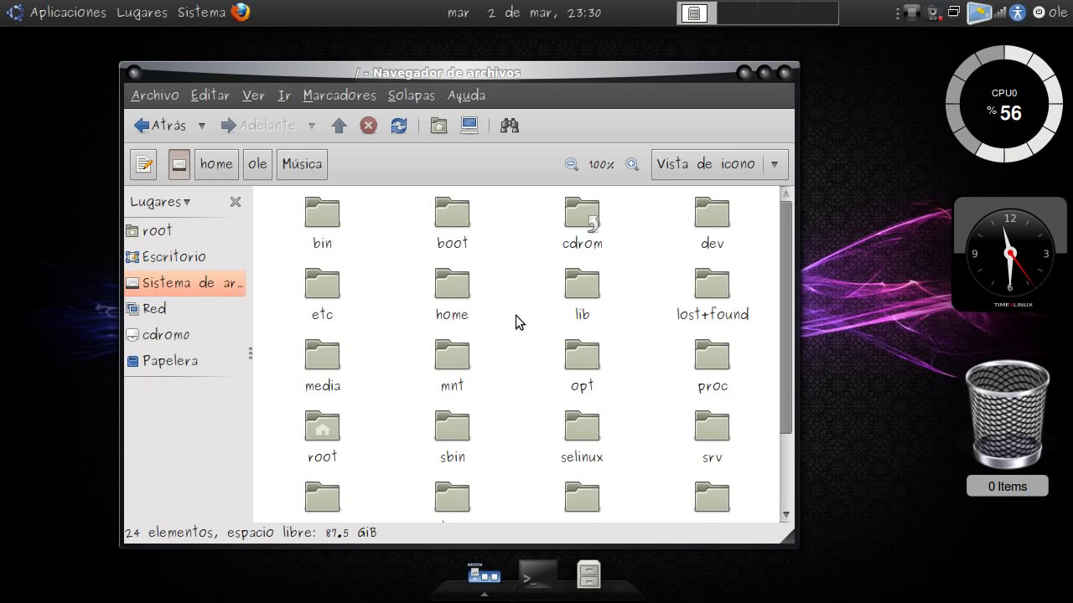
{"action": "scroll", "coordinate": [519, 316], "scroll_direction": "down", "scroll_amount": 3}
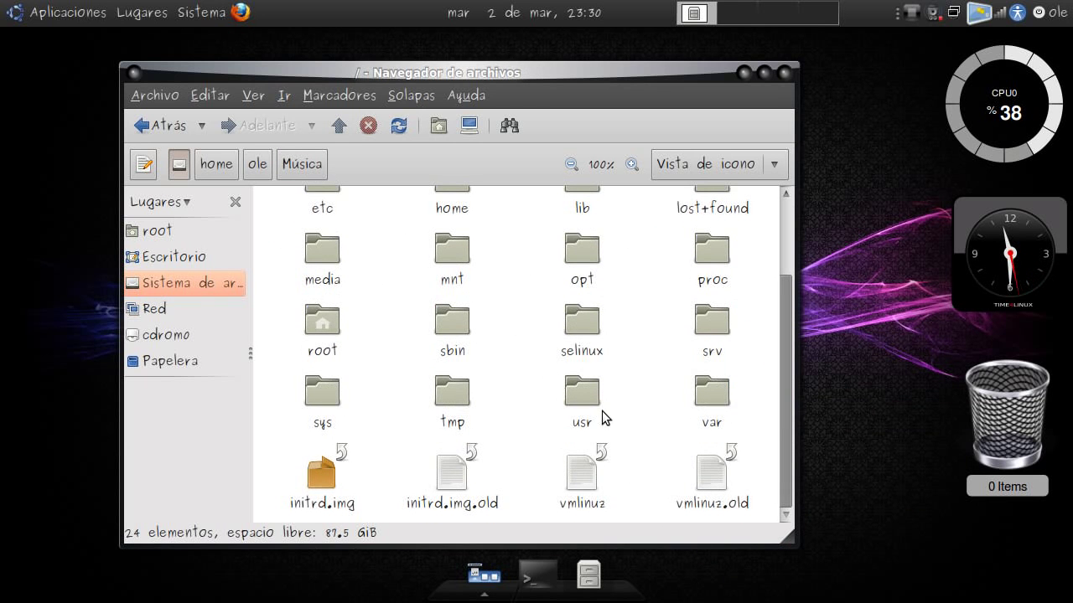
{"action": "left_click_drag", "start_coordinate": [615, 425], "coordinate": [544, 372]}
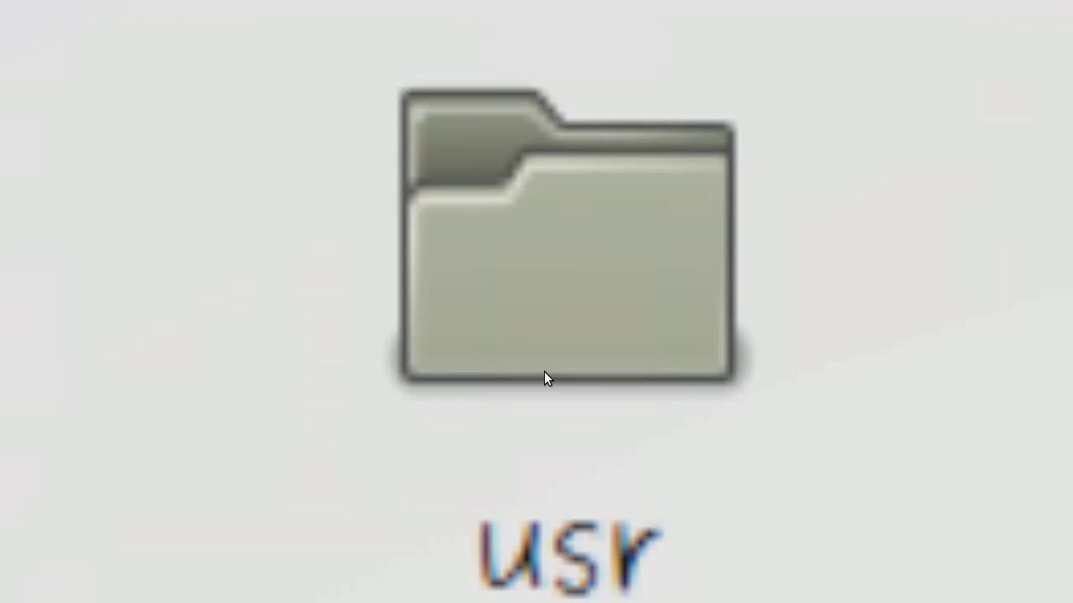
{"action": "scroll", "coordinate": [668, 445], "scroll_direction": "down", "scroll_amount": 3}
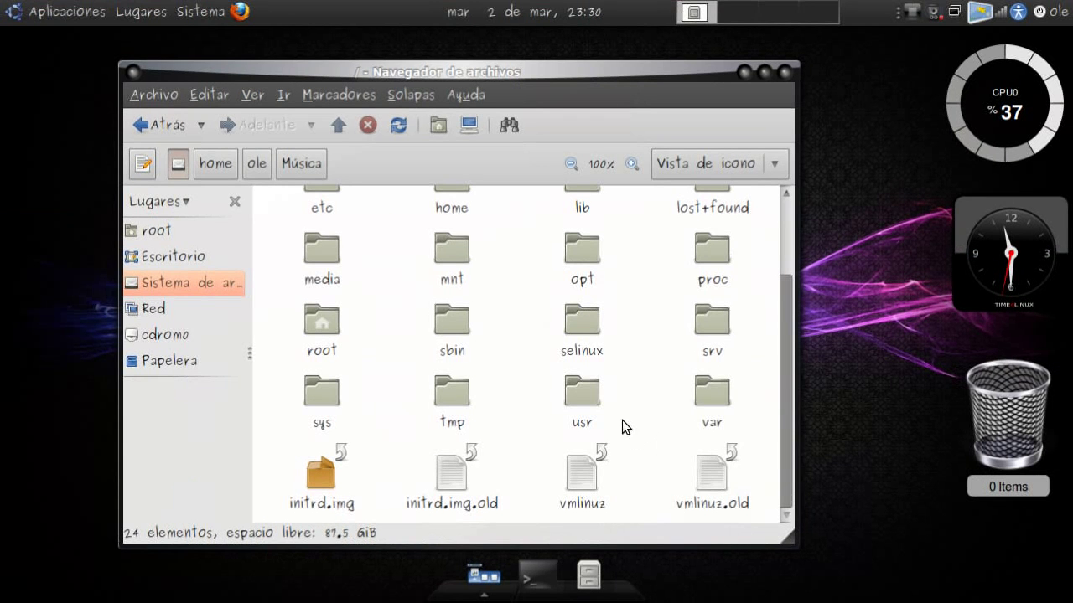
{"action": "double_click", "coordinate": [582, 394]}
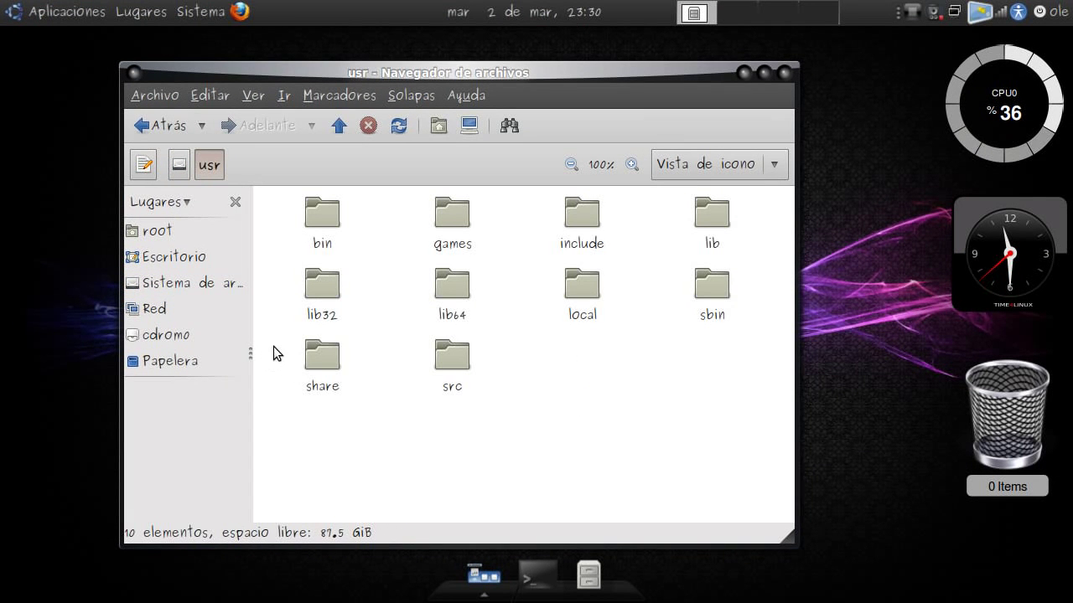
{"action": "left_click_drag", "start_coordinate": [278, 331], "coordinate": [343, 398]}
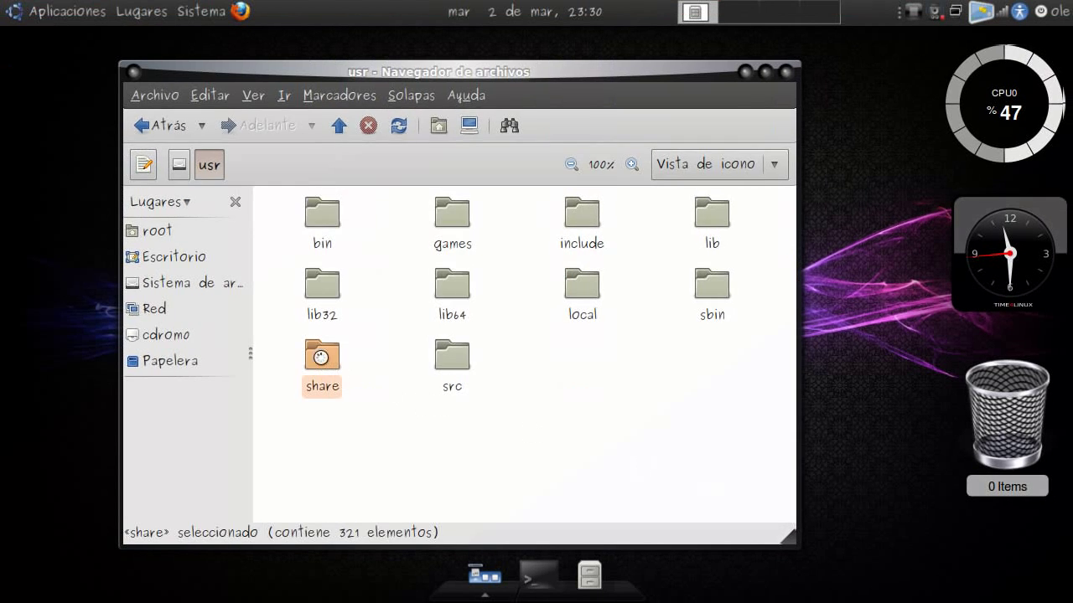
{"action": "double_click", "coordinate": [323, 362]}
Find the sounds folder inside share and open it.
{"action": "scroll", "coordinate": [536, 334], "scroll_direction": "down", "scroll_amount": 2}
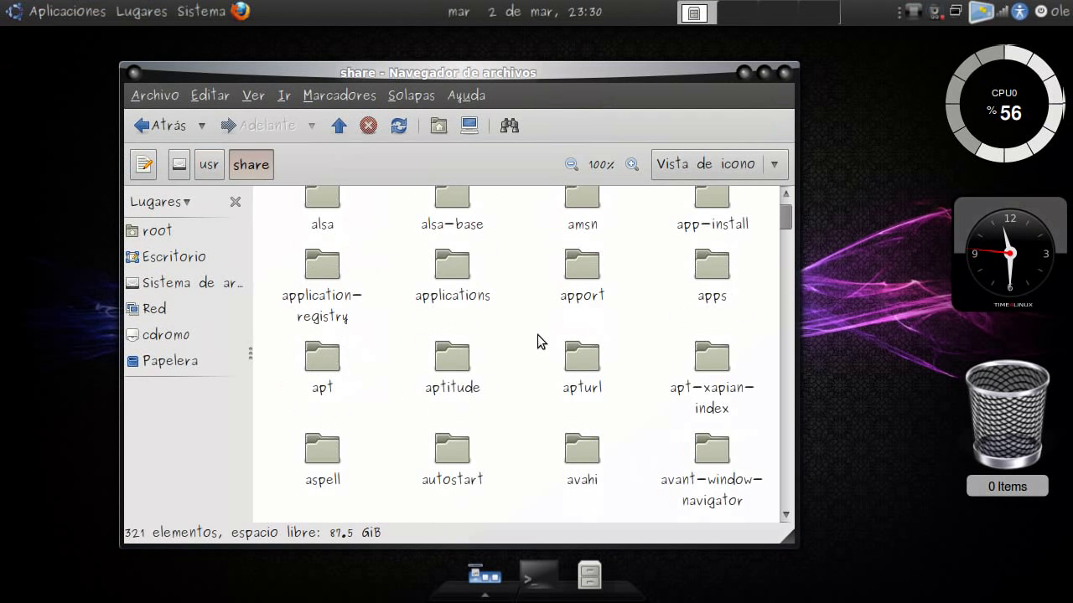
{"action": "scroll", "coordinate": [537, 334], "scroll_direction": "down", "scroll_amount": 15}
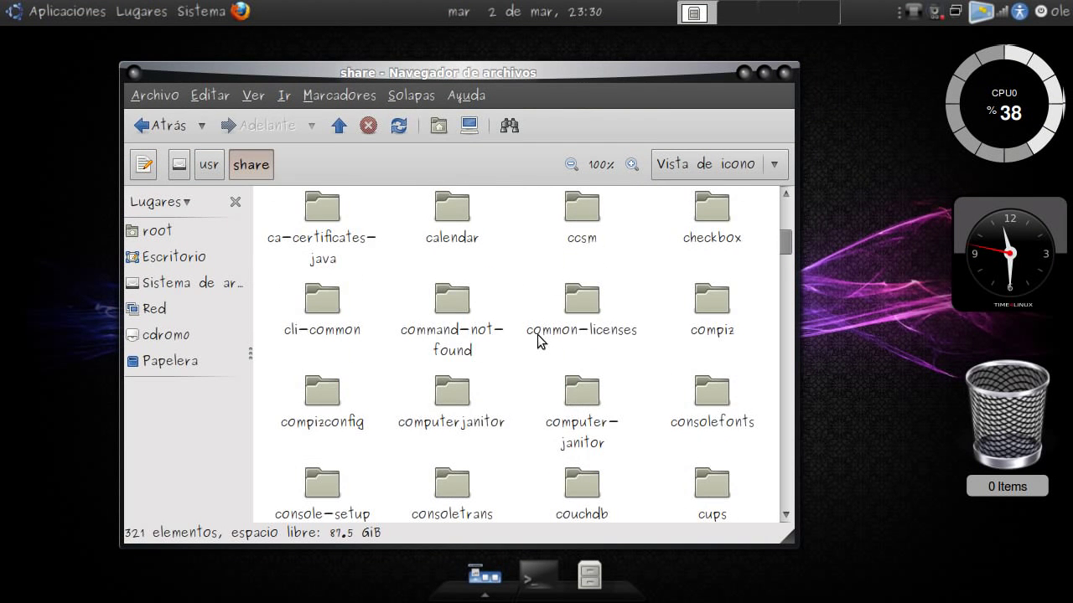
{"action": "scroll", "coordinate": [537, 334], "scroll_direction": "down", "scroll_amount": 15}
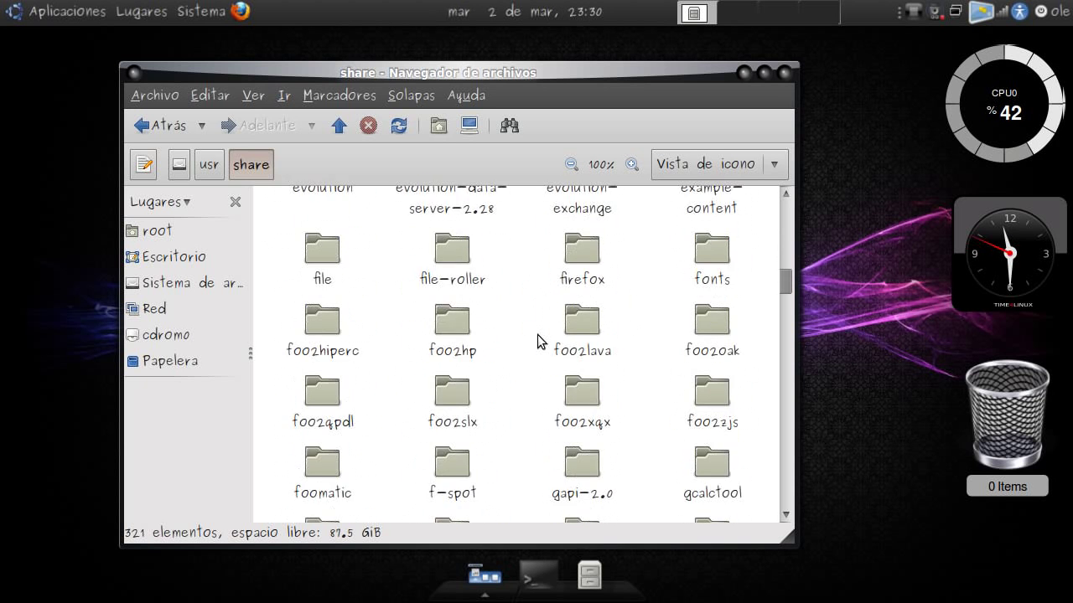
{"action": "scroll", "coordinate": [537, 341], "scroll_direction": "down", "scroll_amount": 15}
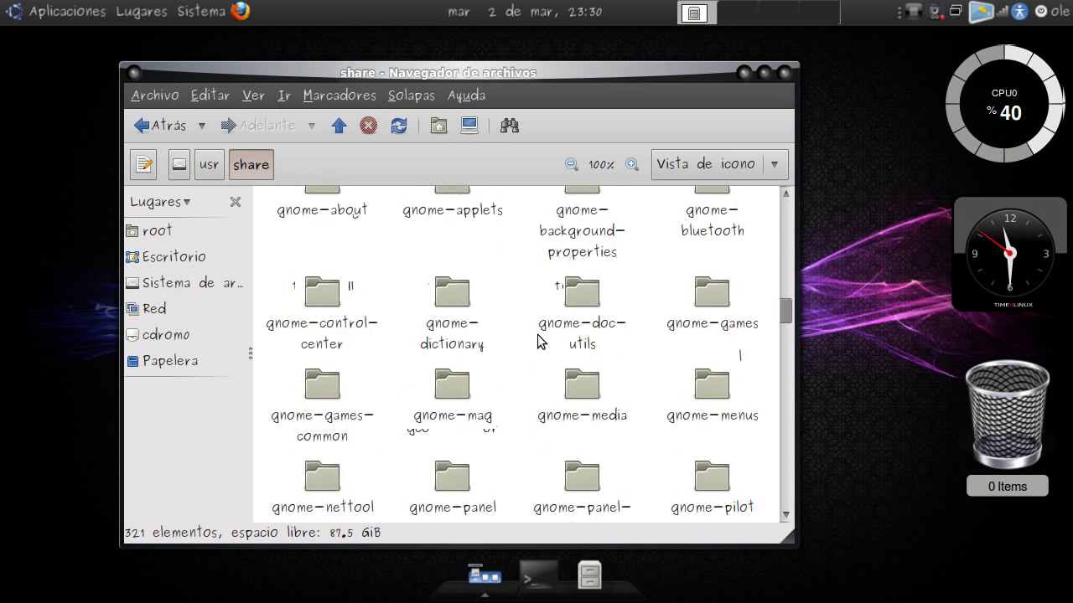
{"action": "scroll", "coordinate": [537, 334], "scroll_direction": "down", "scroll_amount": 15}
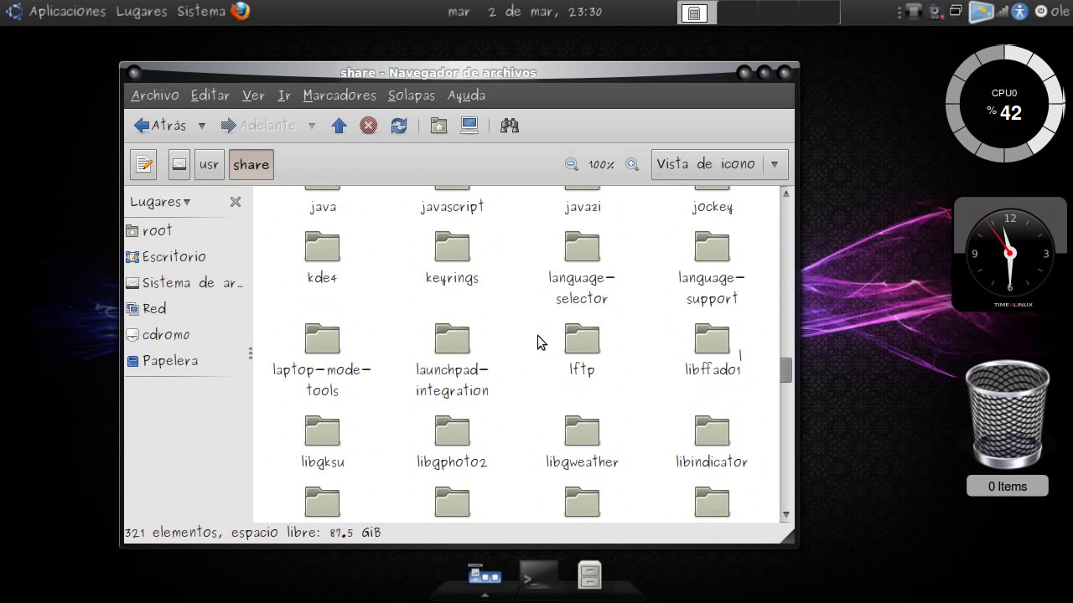
{"action": "scroll", "coordinate": [537, 335], "scroll_direction": "down", "scroll_amount": 15}
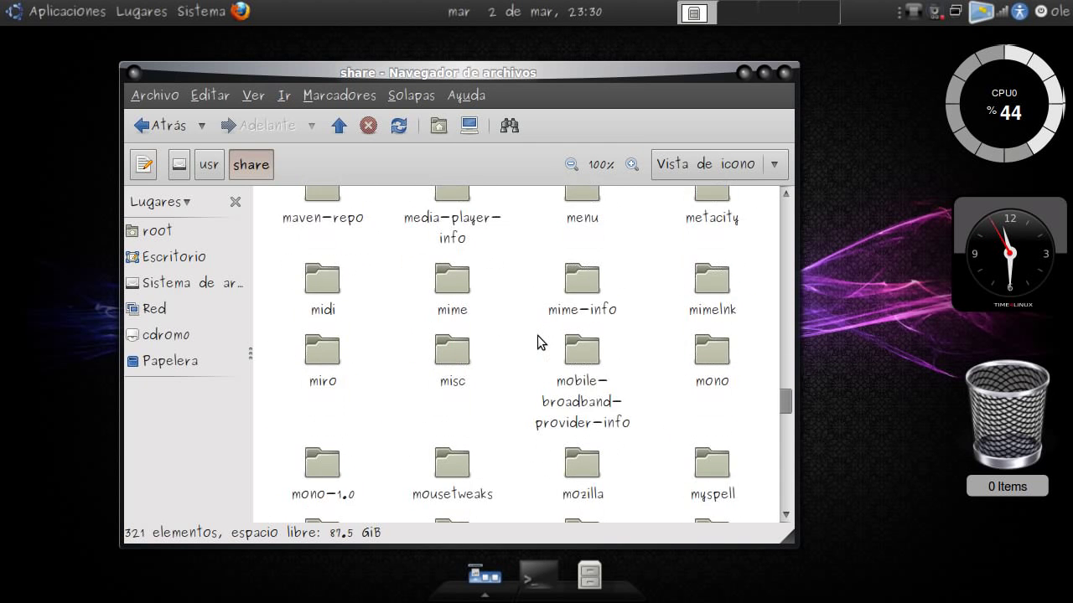
{"action": "scroll", "coordinate": [537, 335], "scroll_direction": "down", "scroll_amount": 5}
{"action": "scroll", "coordinate": [537, 342], "scroll_direction": "down", "scroll_amount": 2}
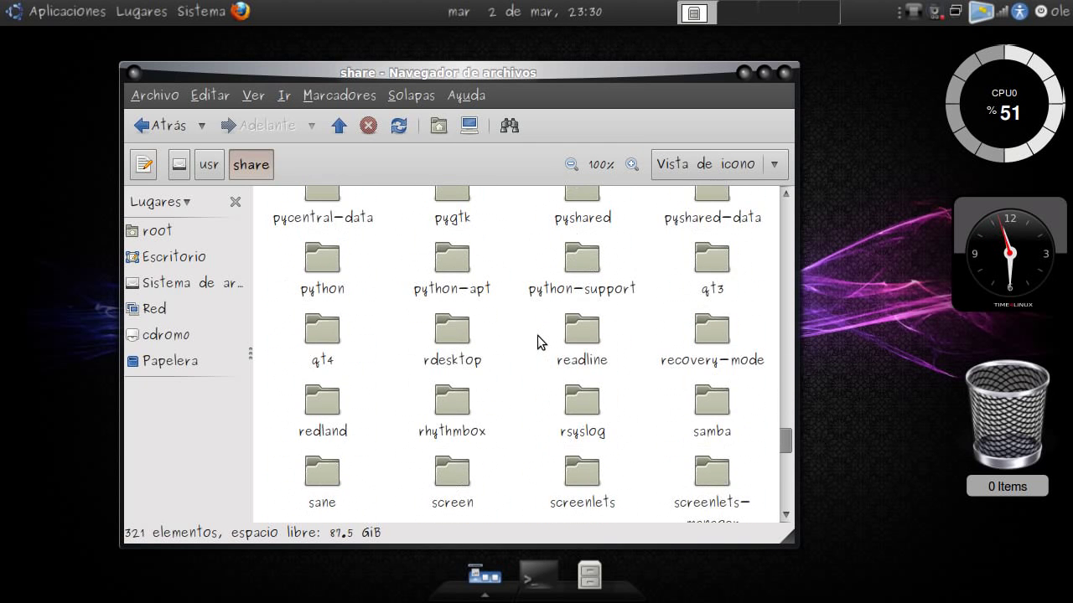
{"action": "scroll", "coordinate": [537, 336], "scroll_direction": "down", "scroll_amount": 12}
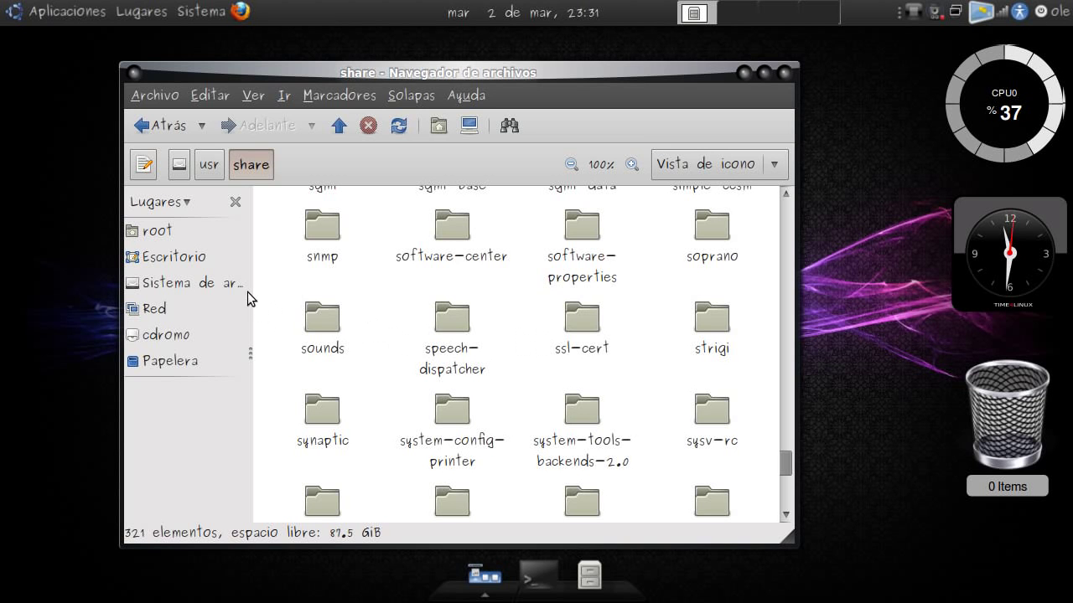
{"action": "left_click_drag", "start_coordinate": [278, 291], "coordinate": [364, 370]}
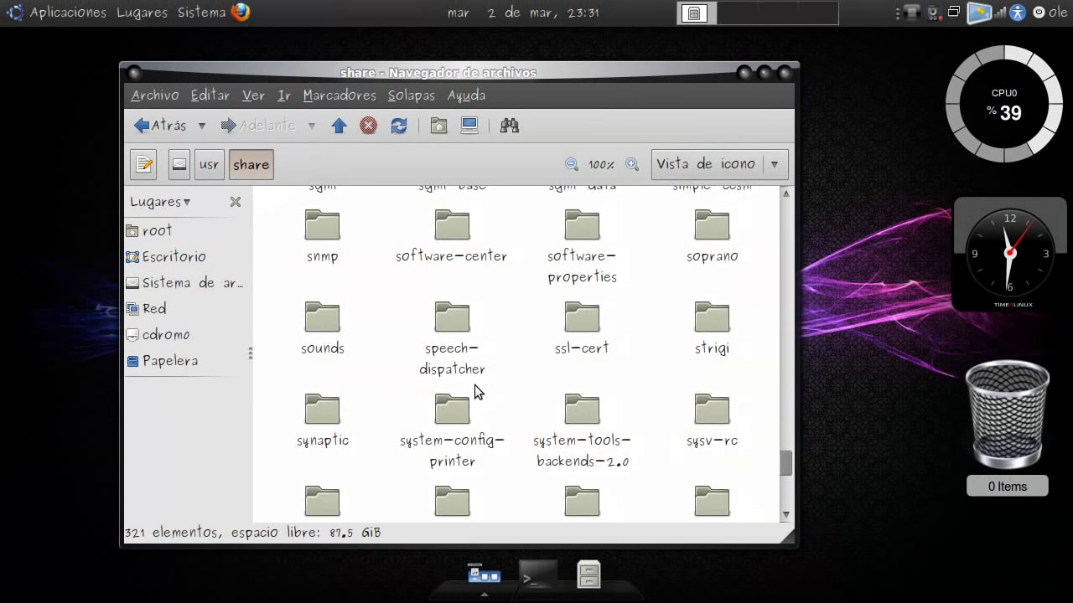
{"action": "double_click", "coordinate": [329, 318]}
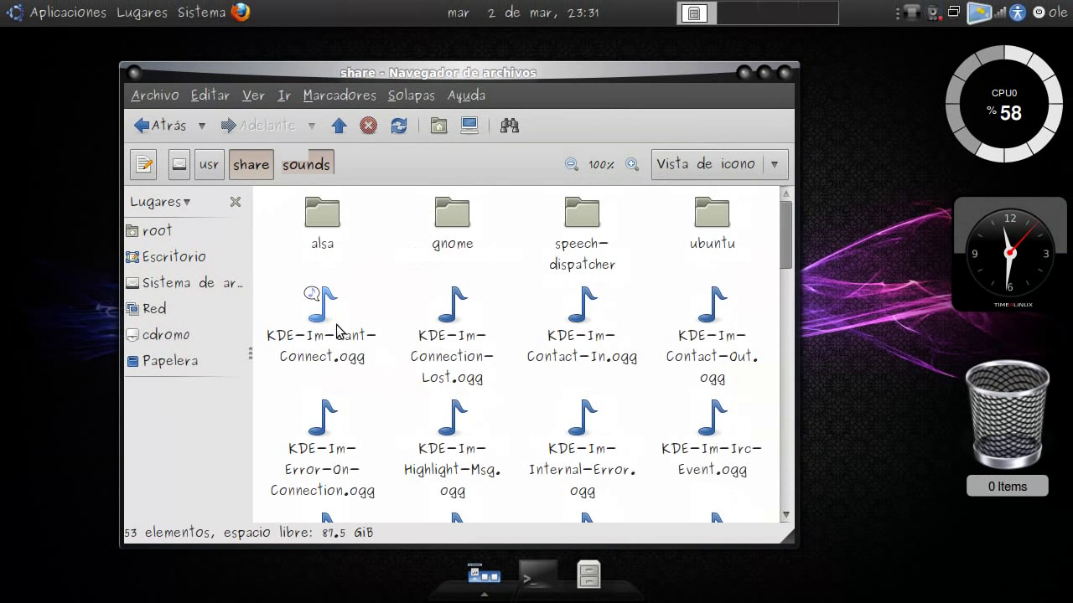
Open the ubuntu sound theme folder and its stereo subfolder.
{"action": "left_click_drag", "start_coordinate": [670, 191], "coordinate": [760, 261]}
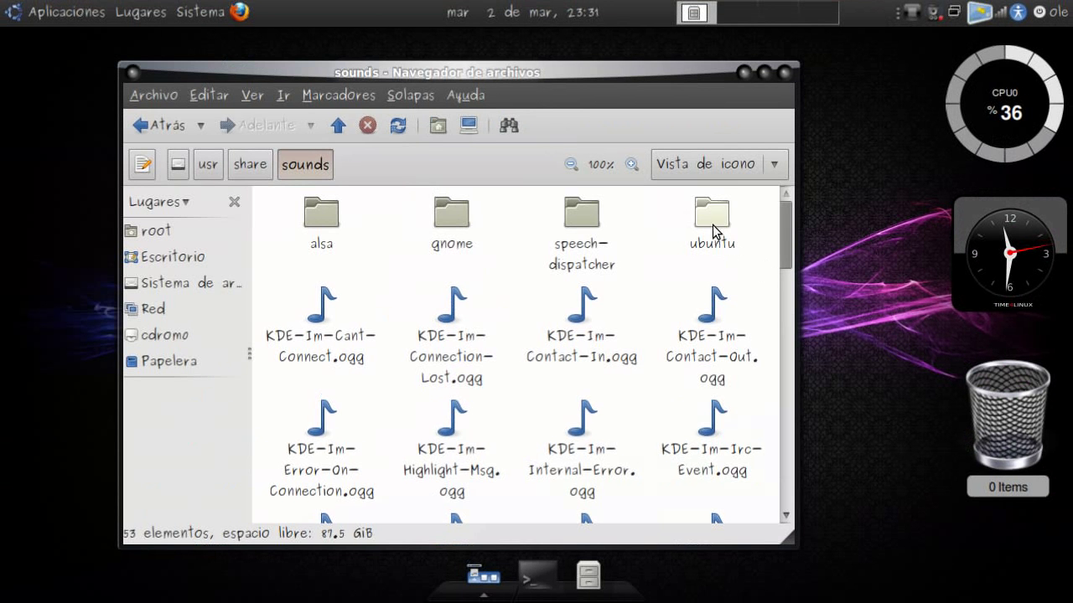
{"action": "double_click", "coordinate": [512, 209]}
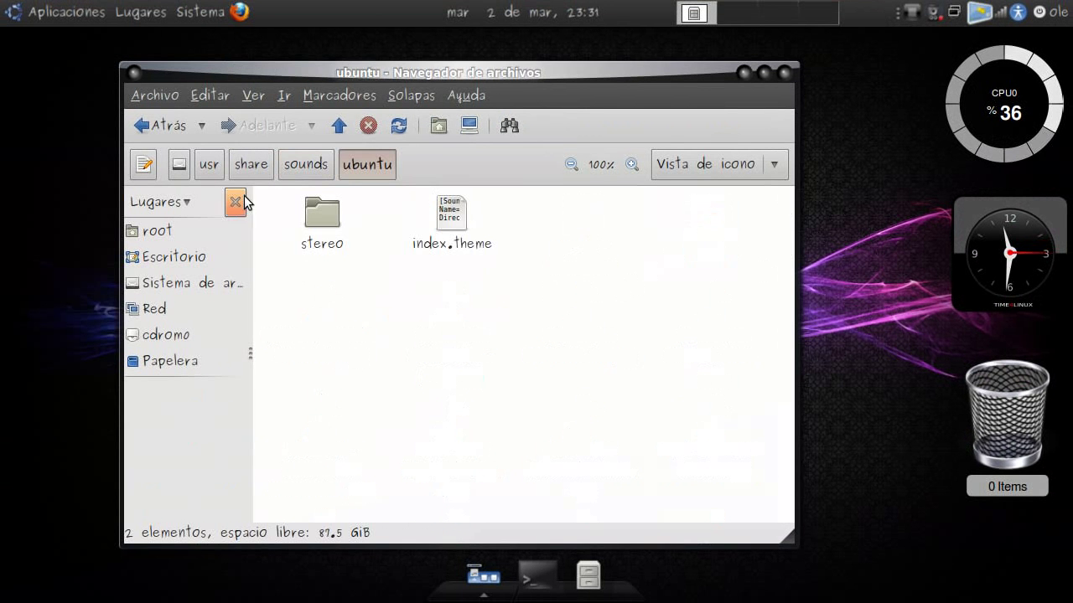
{"action": "left_click_drag", "start_coordinate": [285, 188], "coordinate": [370, 258]}
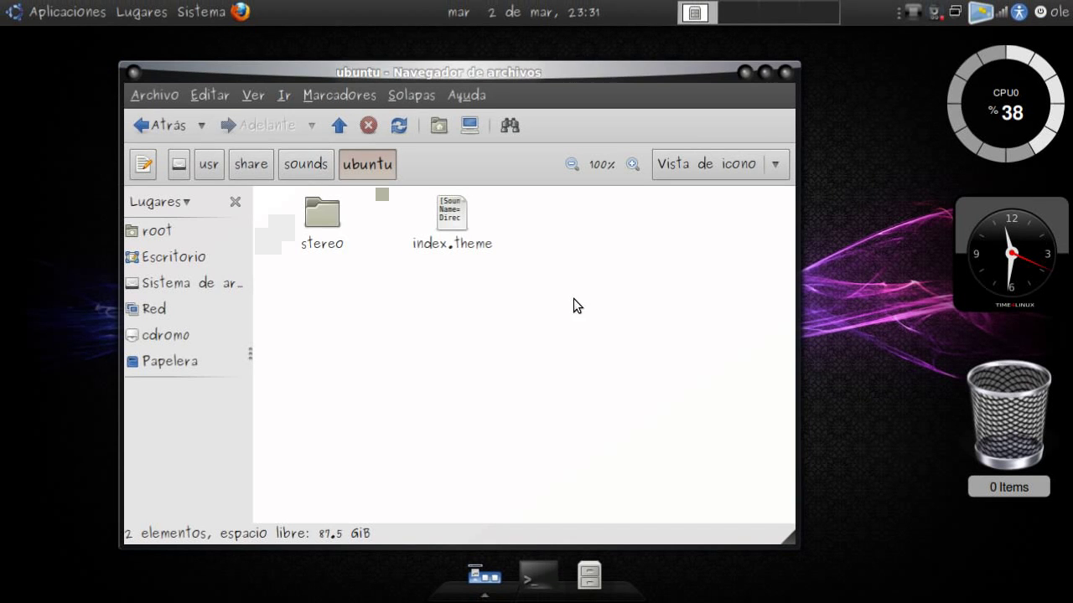
{"action": "double_click", "coordinate": [320, 215]}
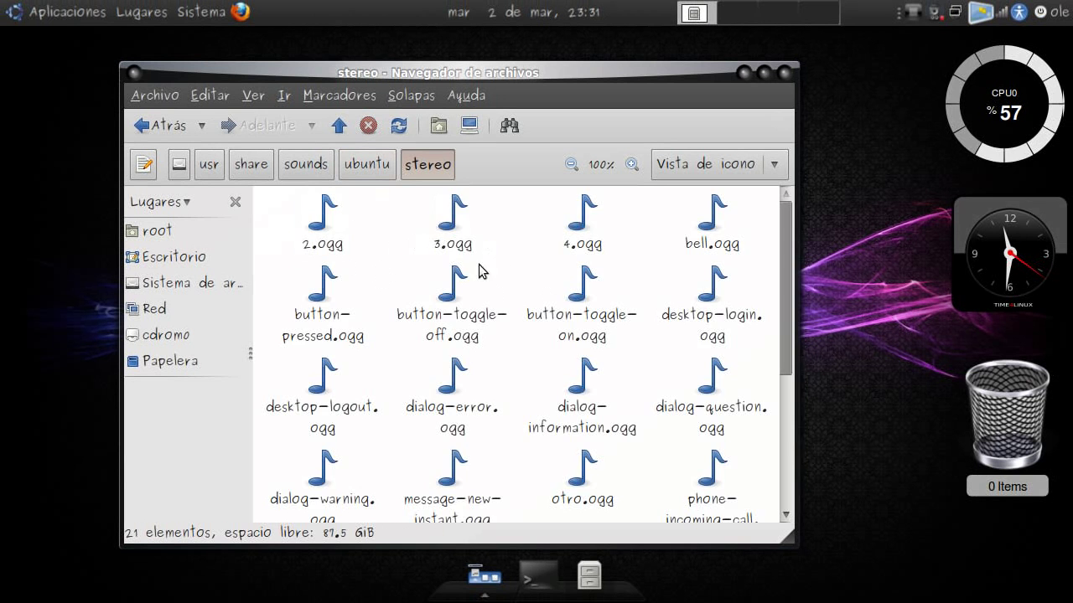
Paste the copied jun_mayuzumi_-_black_room.ogg file into the stereo folder.
{"action": "scroll", "coordinate": [532, 269], "scroll_direction": "down", "scroll_amount": 3}
{"action": "scroll", "coordinate": [533, 269], "scroll_direction": "down", "scroll_amount": 2}
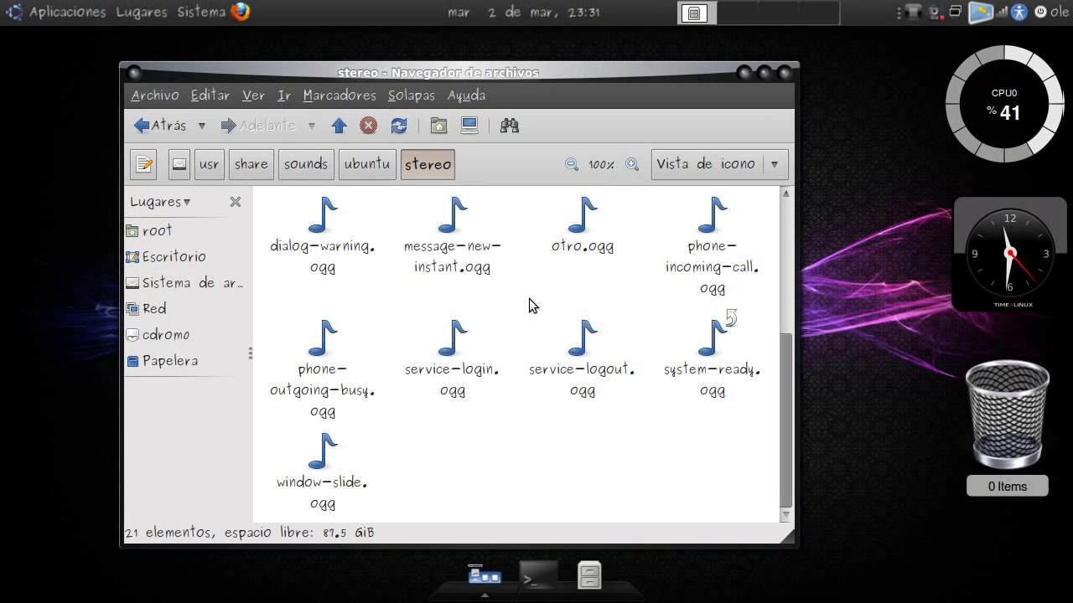
{"action": "right_click", "coordinate": [511, 300]}
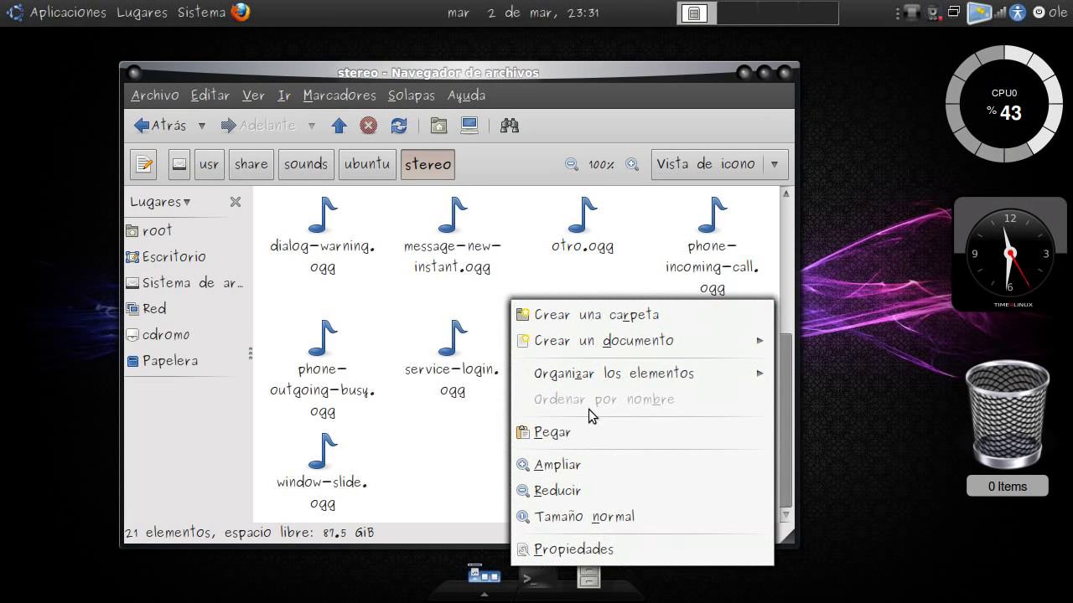
{"action": "left_click", "coordinate": [588, 434]}
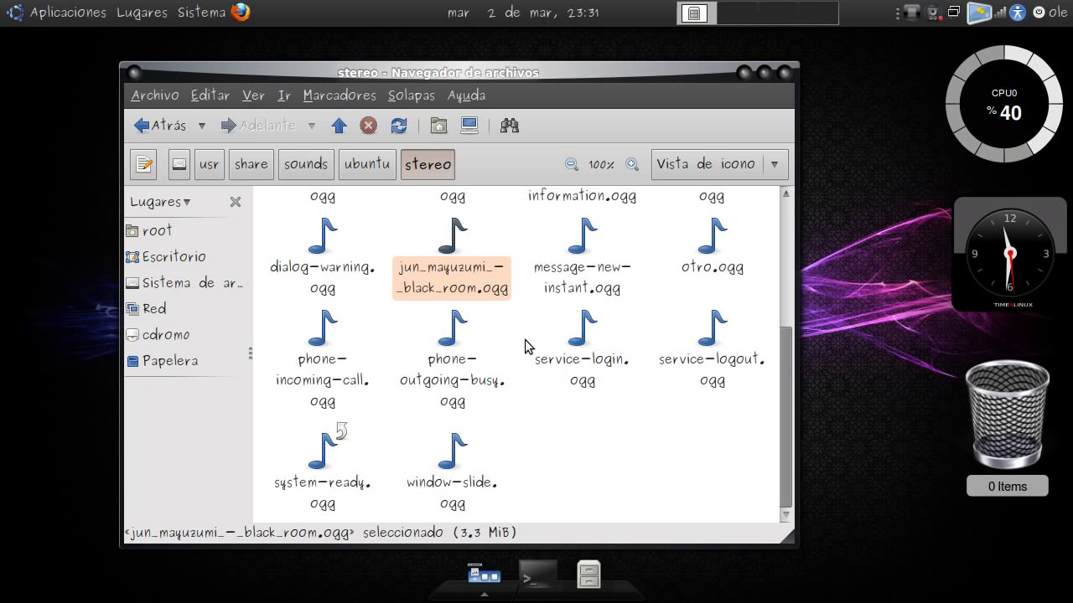
Start renaming desktop-login.ogg and copy its name without the extension to the clipboard.
{"action": "scroll", "coordinate": [525, 341], "scroll_direction": "up", "scroll_amount": 4}
{"action": "scroll", "coordinate": [525, 339], "scroll_direction": "up", "scroll_amount": 1}
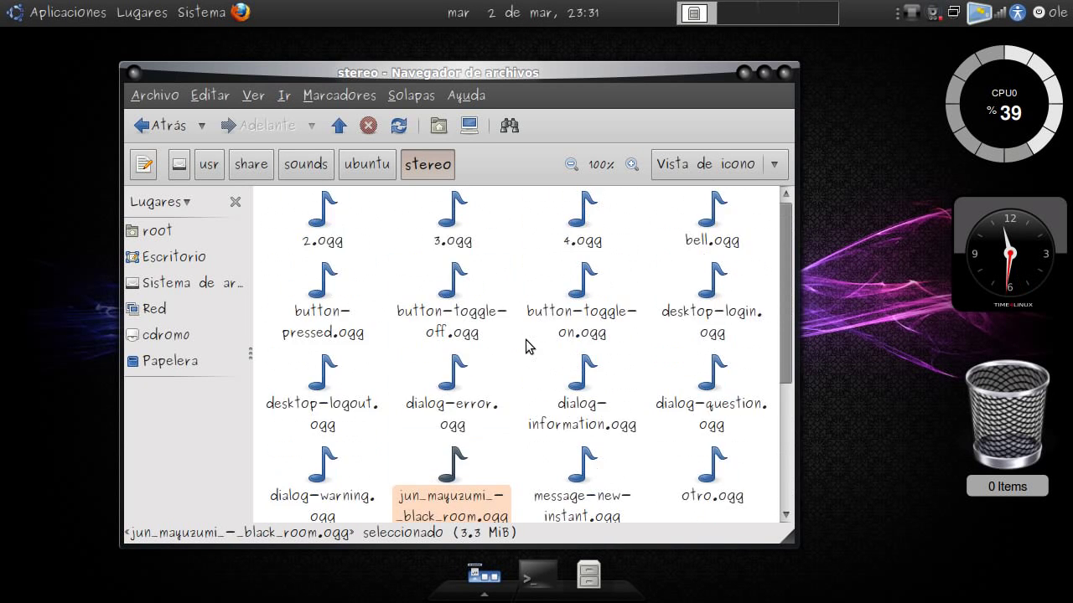
{"action": "scroll", "coordinate": [525, 340], "scroll_direction": "up", "scroll_amount": 1}
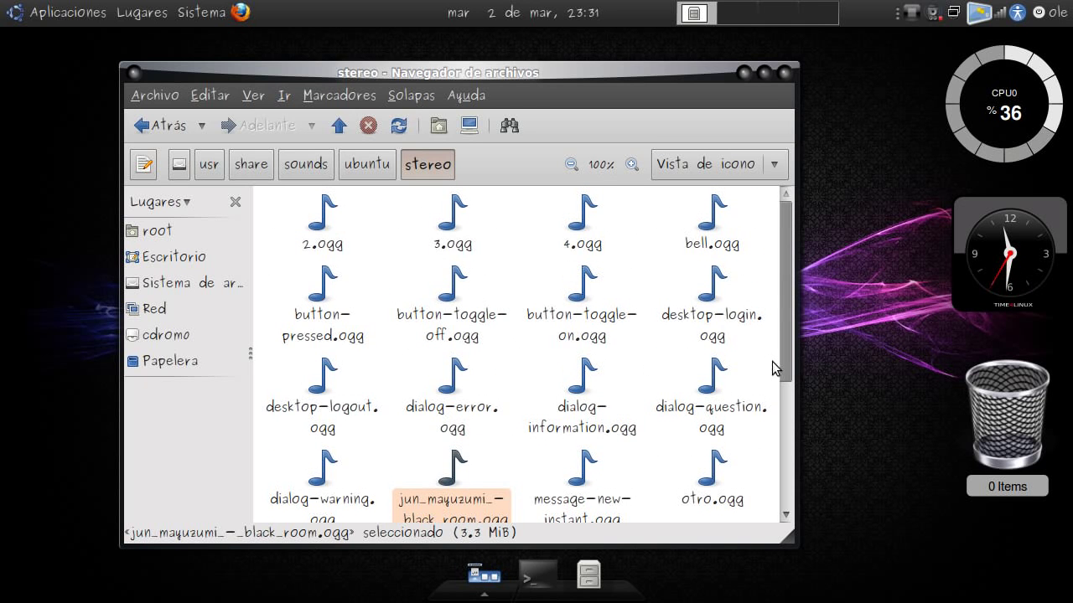
{"action": "right_click", "coordinate": [722, 333]}
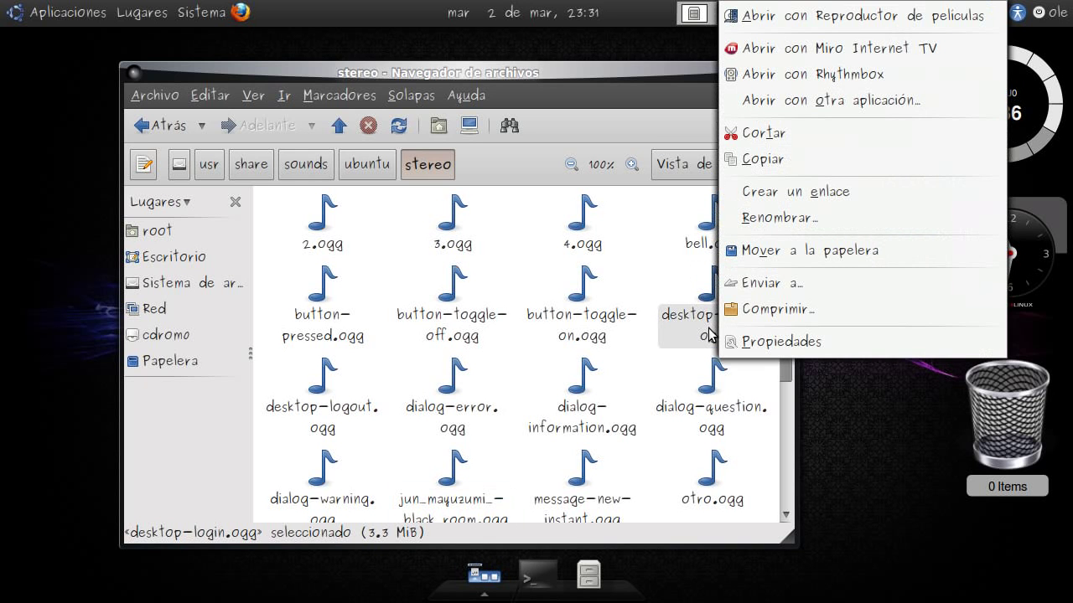
{"action": "left_click", "coordinate": [780, 223]}
{"action": "key", "text": "ctrl+c"}
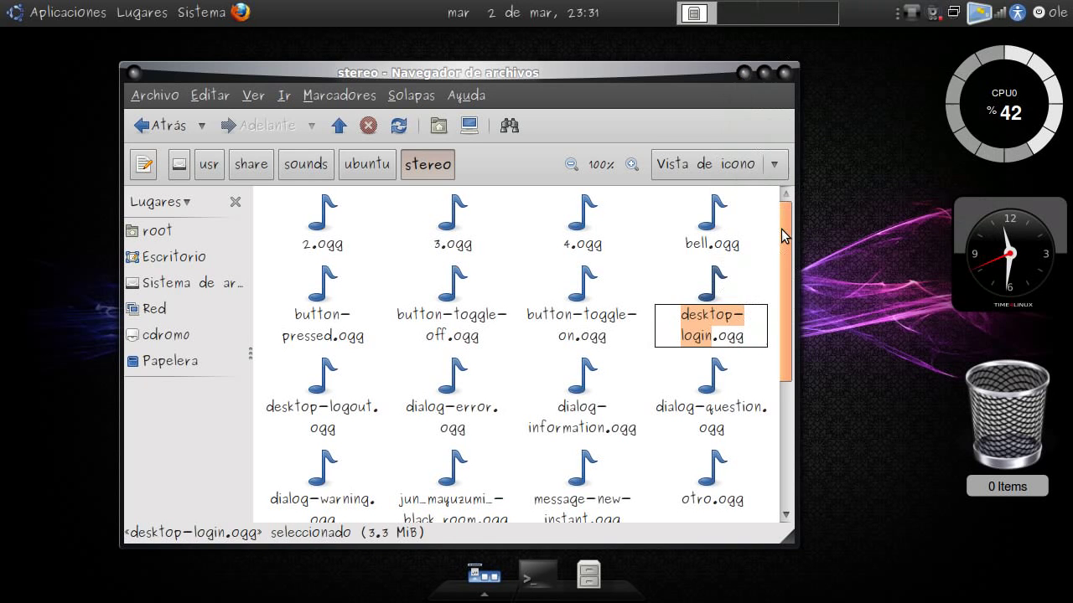
{"action": "right_click", "coordinate": [707, 319]}
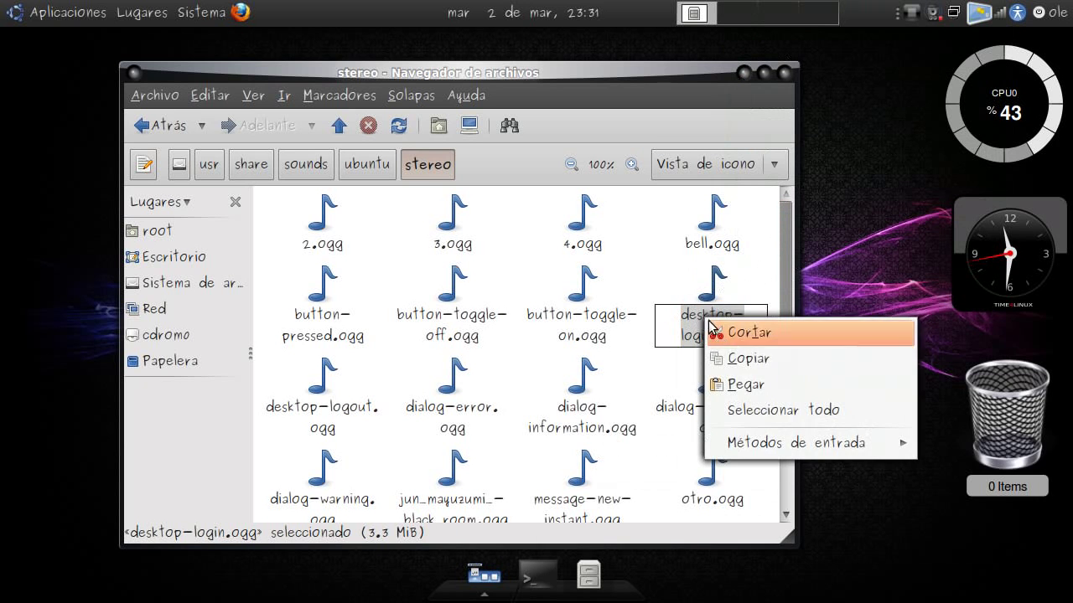
{"action": "left_click", "coordinate": [740, 361]}
Replace the name desktop-login with 5 so the file is called 5.ogg.
{"action": "right_click", "coordinate": [708, 335]}
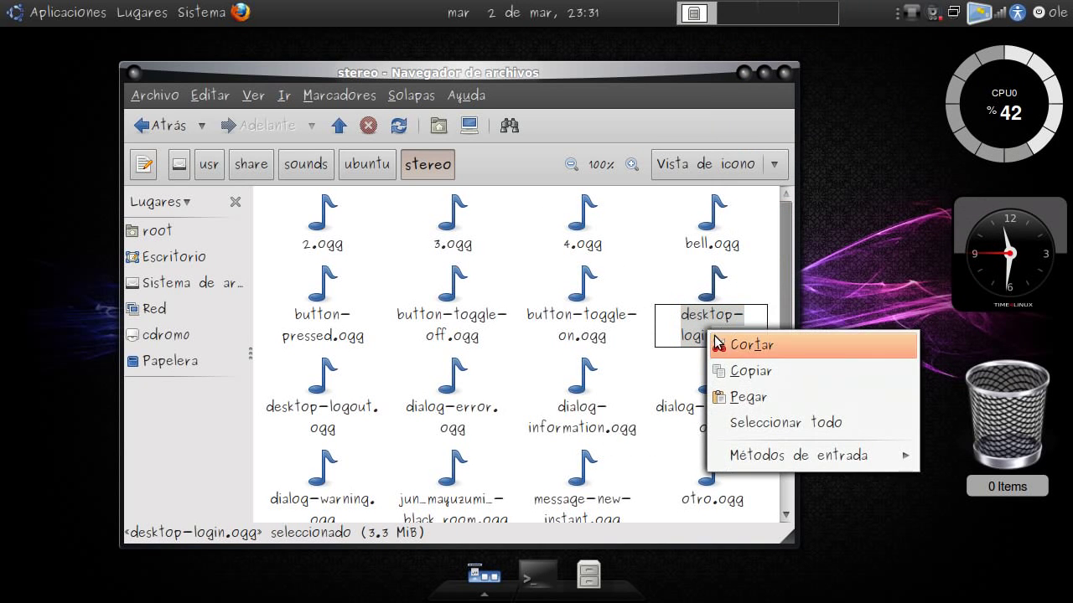
{"action": "left_click", "coordinate": [697, 321]}
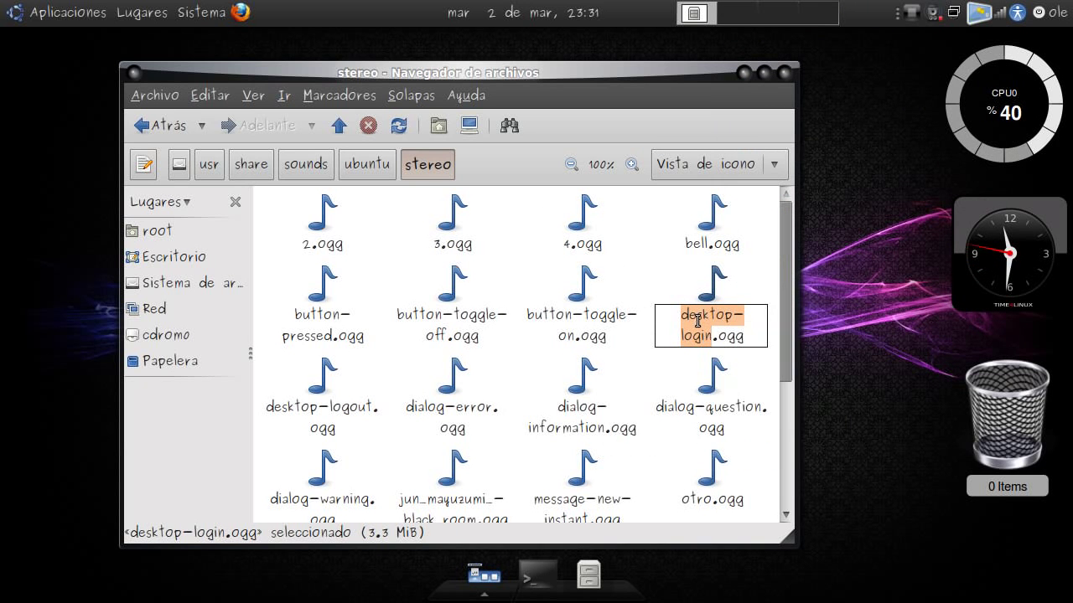
{"action": "key", "text": "BackSpace"}
{"action": "type", "text": "5"}
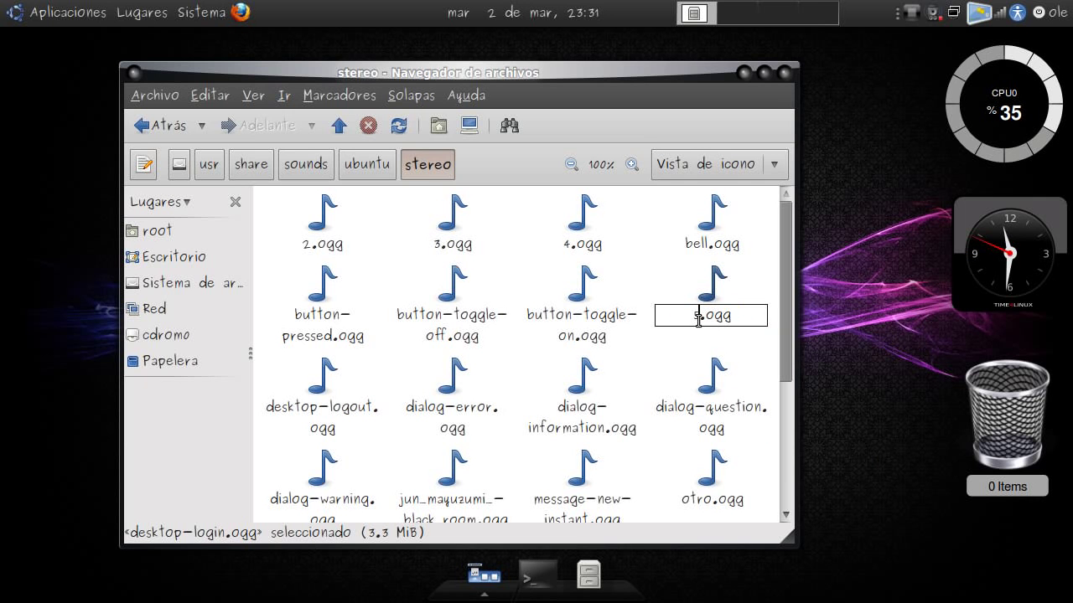
Rename jun_mayuzumi_-_black_room.ogg in the stereo folder to desktop-login.ogg by pasting the copied name.
{"action": "scroll", "coordinate": [665, 359], "scroll_direction": "down", "scroll_amount": 1}
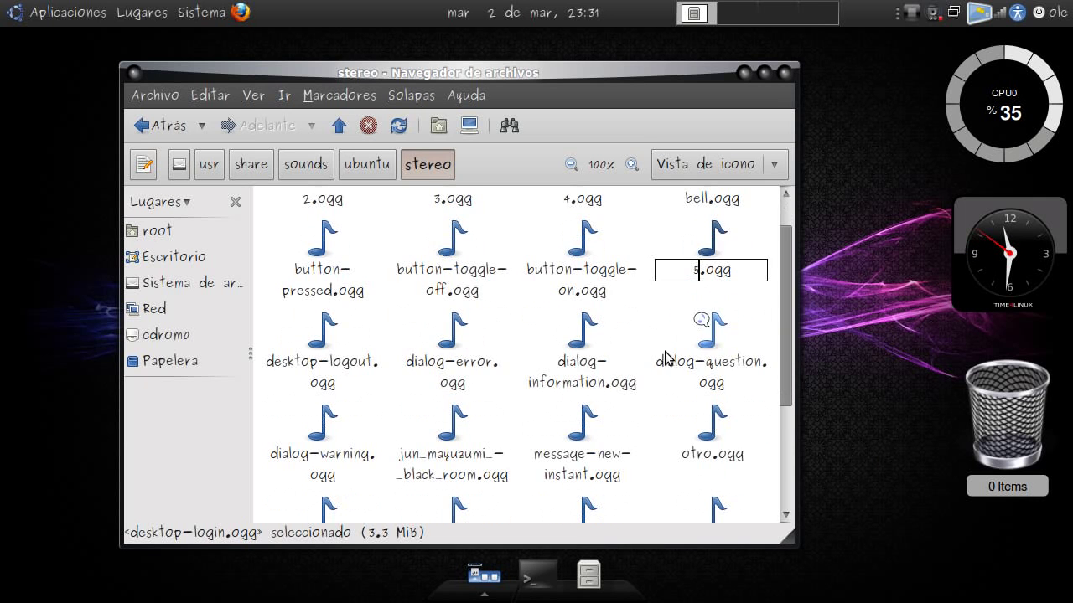
{"action": "scroll", "coordinate": [632, 329], "scroll_direction": "down", "scroll_amount": 1}
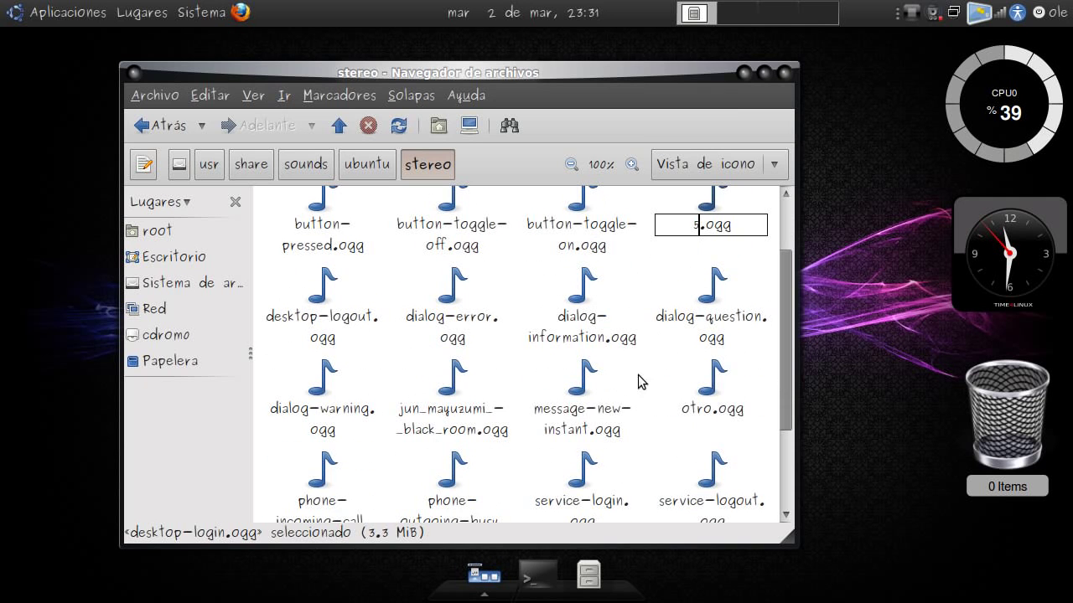
{"action": "right_click", "coordinate": [459, 425]}
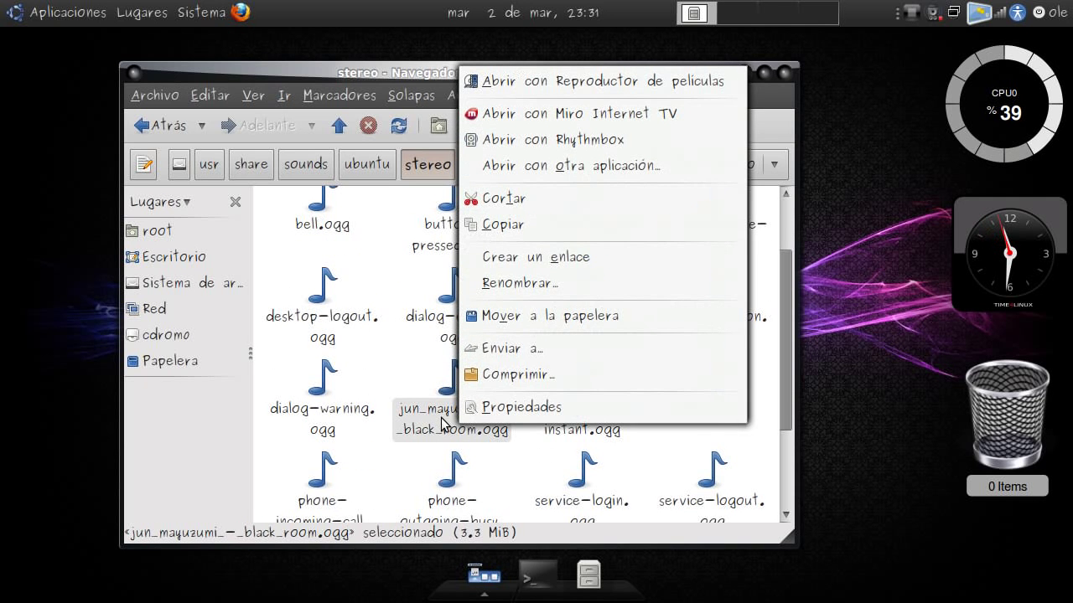
{"action": "left_click", "coordinate": [499, 284]}
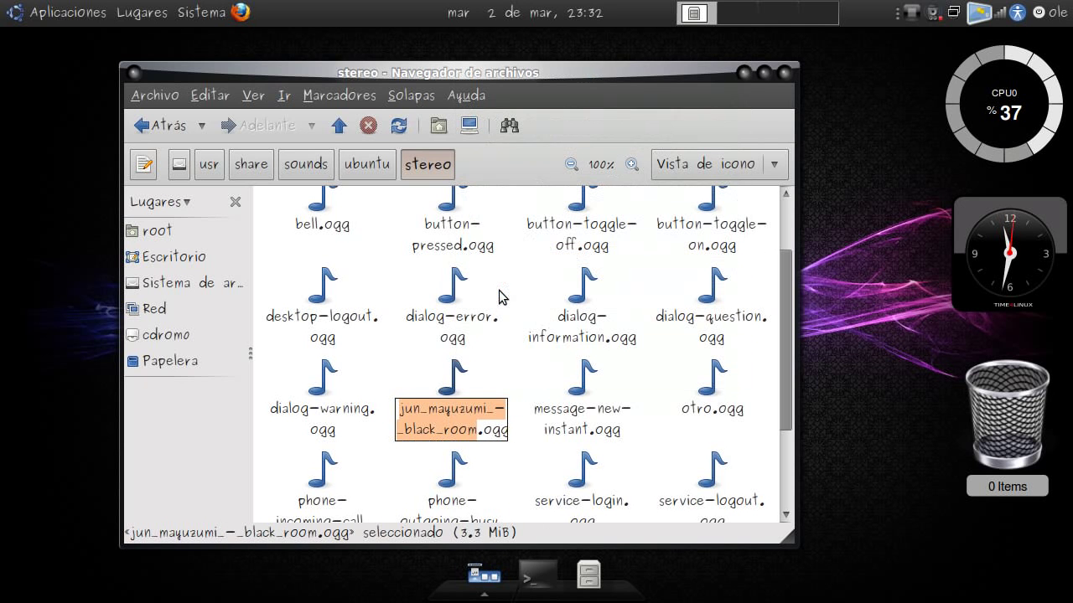
{"action": "right_click", "coordinate": [442, 405]}
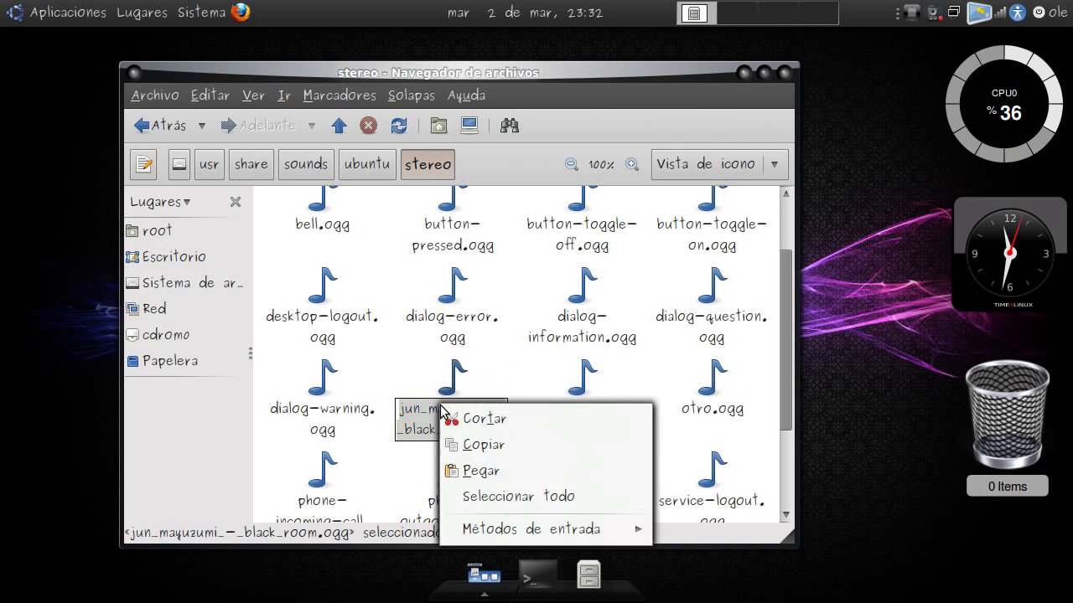
{"action": "left_click", "coordinate": [484, 471]}
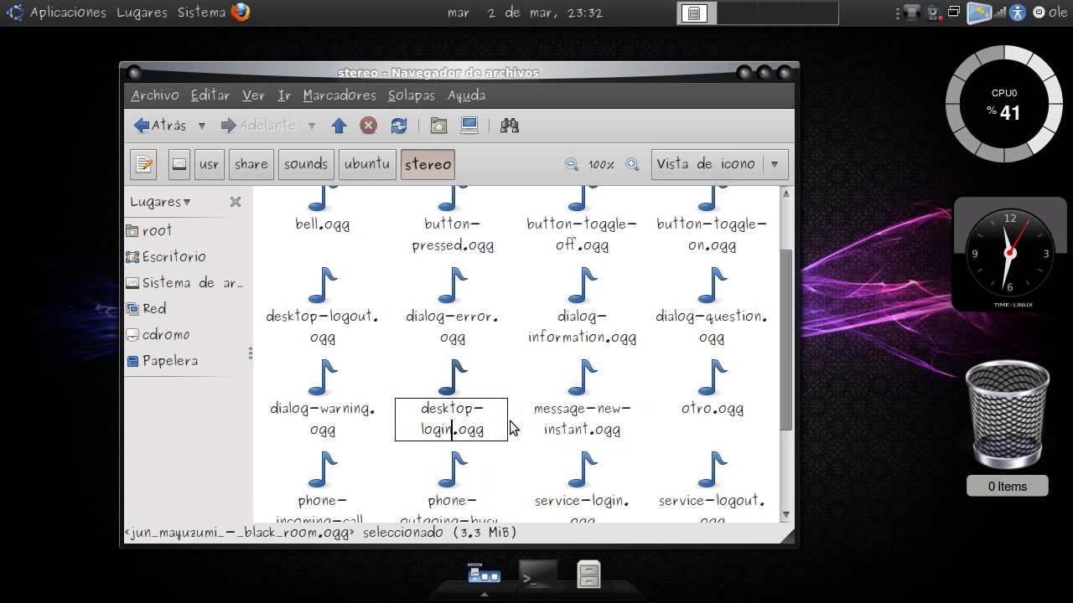
{"action": "left_click", "coordinate": [524, 387]}
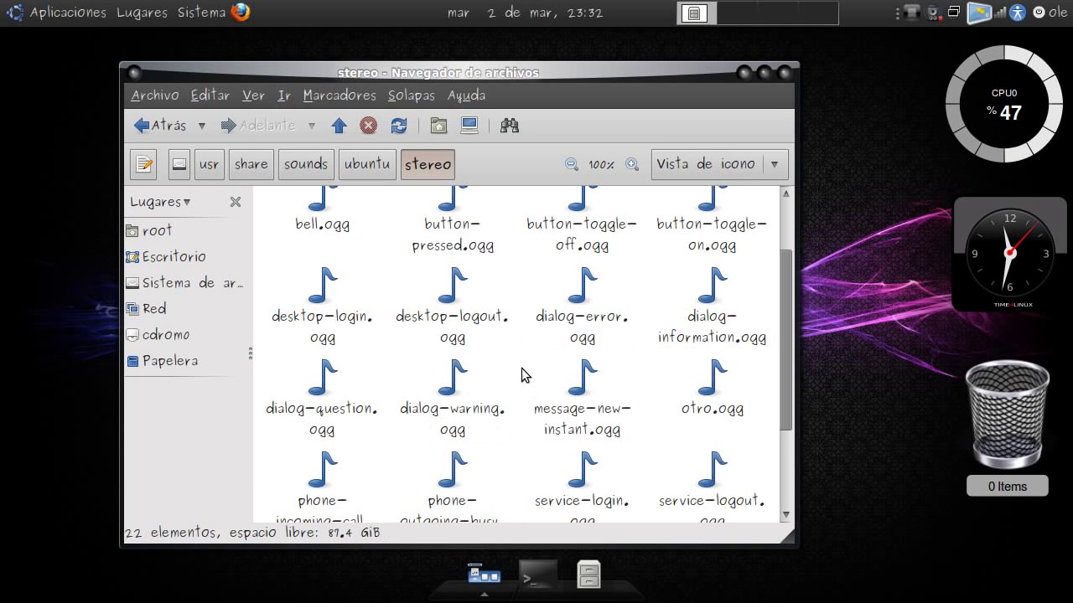
Dismiss the file browser window and close the terminal along with its running process.
{"action": "left_click", "coordinate": [743, 72]}
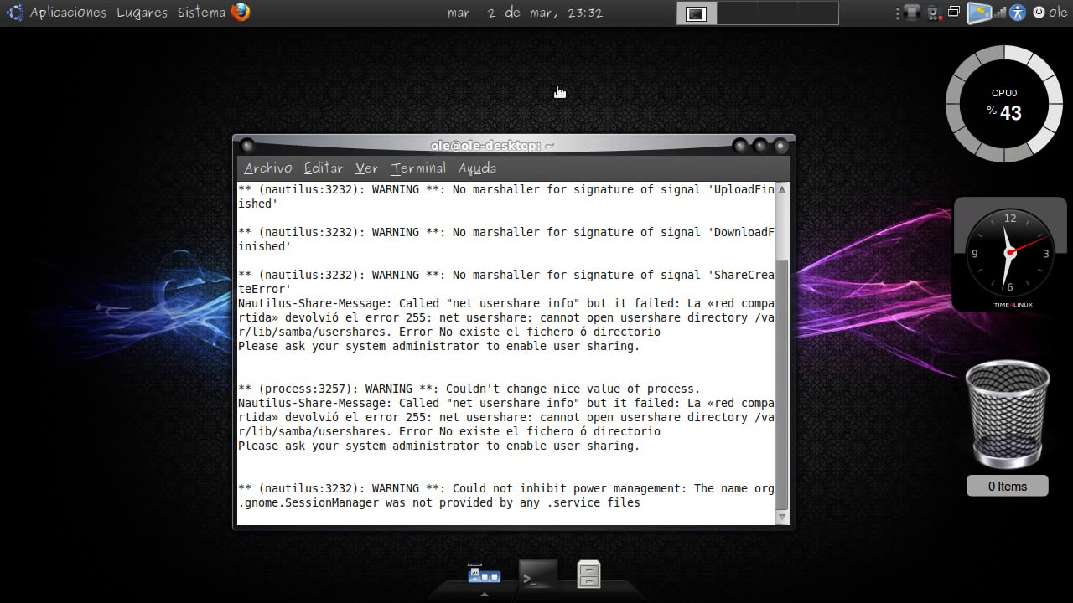
{"action": "key", "text": "alt+F4"}
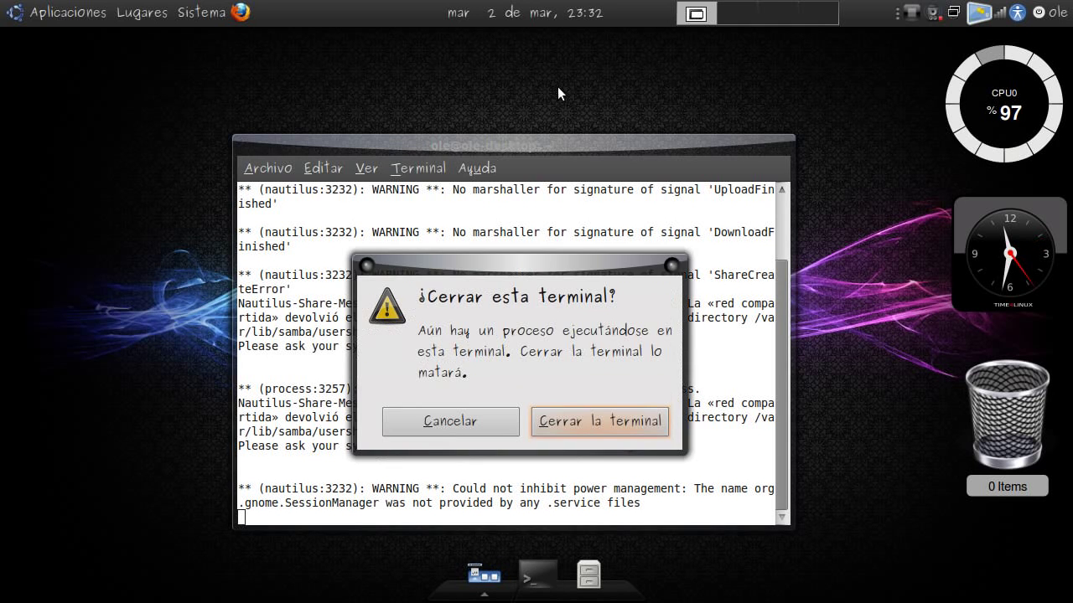
{"action": "left_click", "coordinate": [581, 420]}
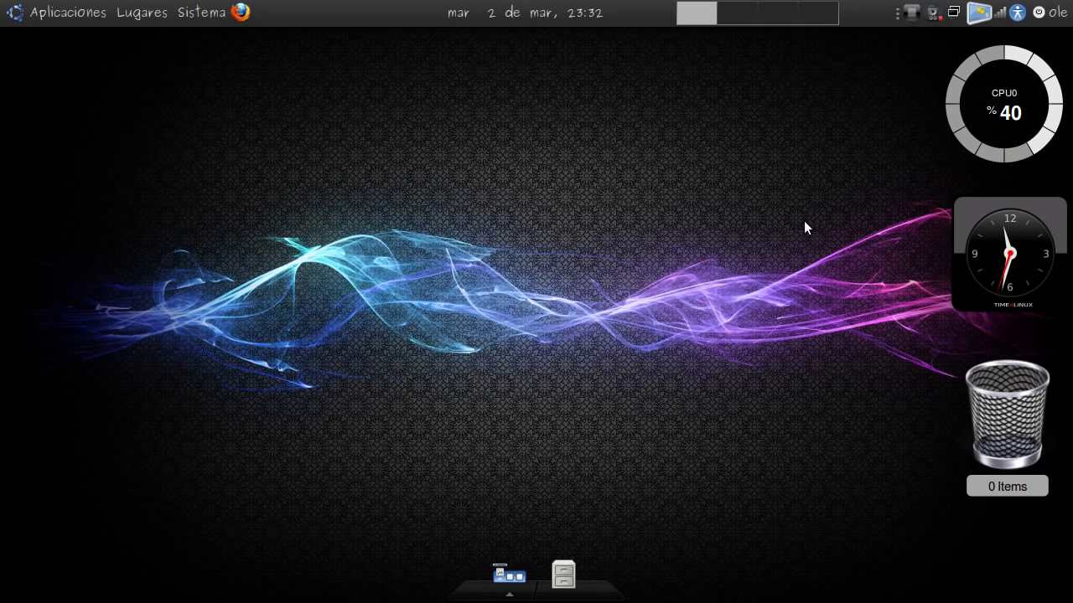
{"action": "mouse_move", "coordinate": [624, 236]}
{"action": "left_mouse_down"}
{"action": "mouse_move", "coordinate": [780, 255]}
{"action": "mouse_move", "coordinate": [846, 251]}
{"action": "mouse_move", "coordinate": [745, 269]}
{"action": "mouse_move", "coordinate": [585, 241]}
{"action": "mouse_move", "coordinate": [738, 243]}
{"action": "mouse_move", "coordinate": [621, 231]}
{"action": "left_mouse_up"}
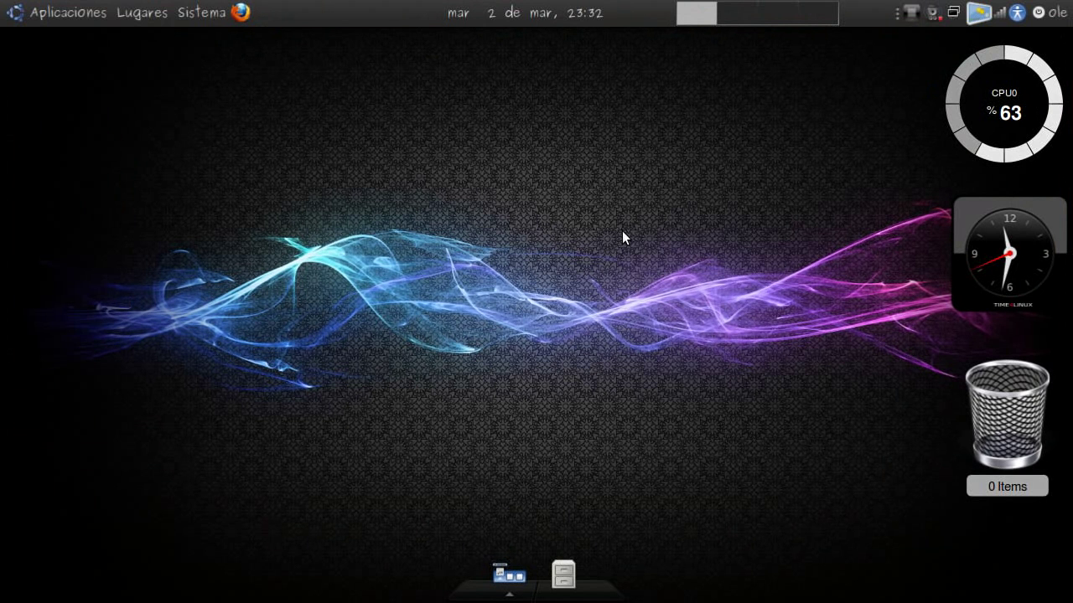